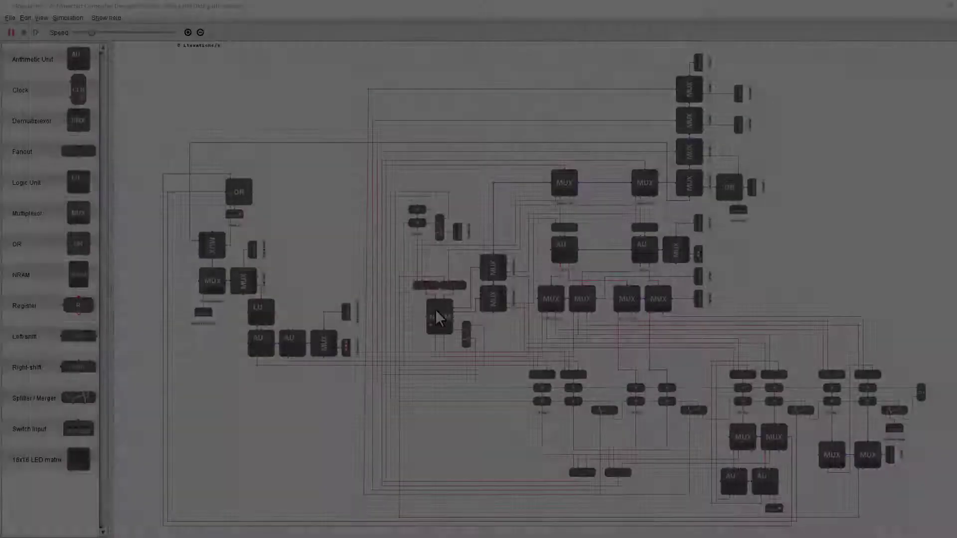
Open the NRAM module's data for editing and load Program.hex into it
right_click(436, 310)
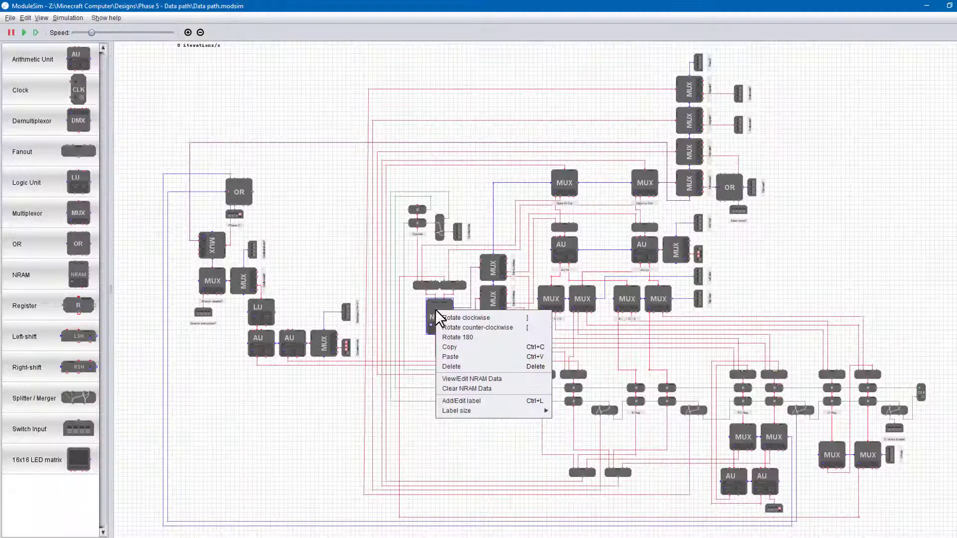
click(453, 379)
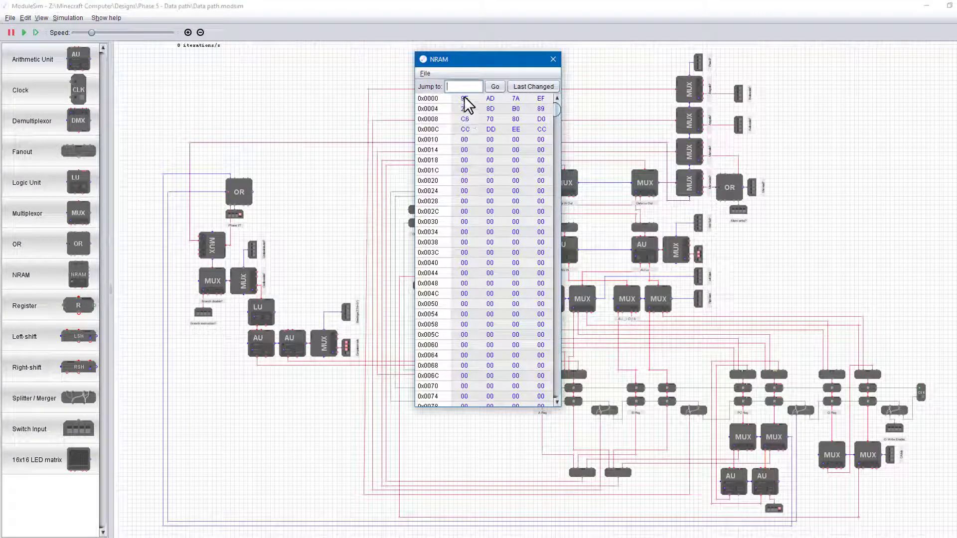
click(425, 74)
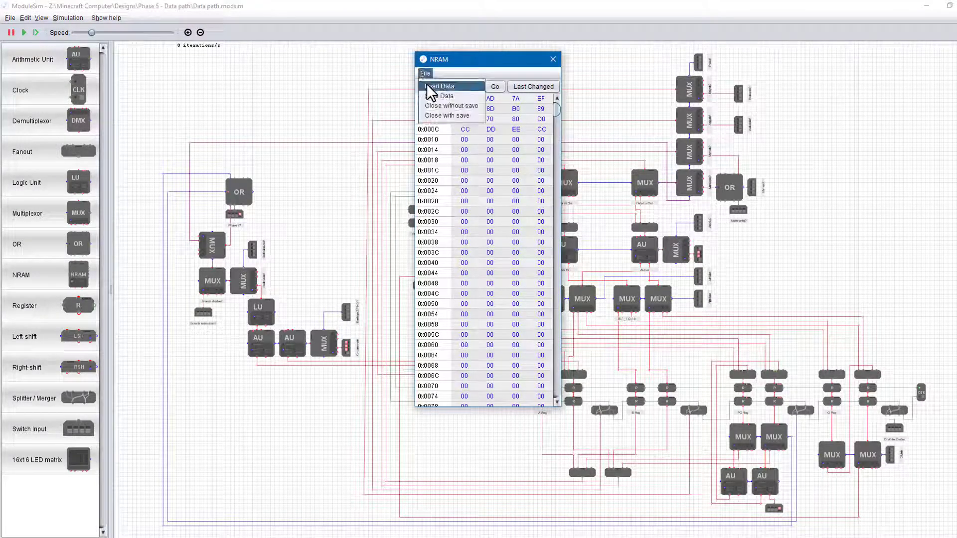
click(428, 83)
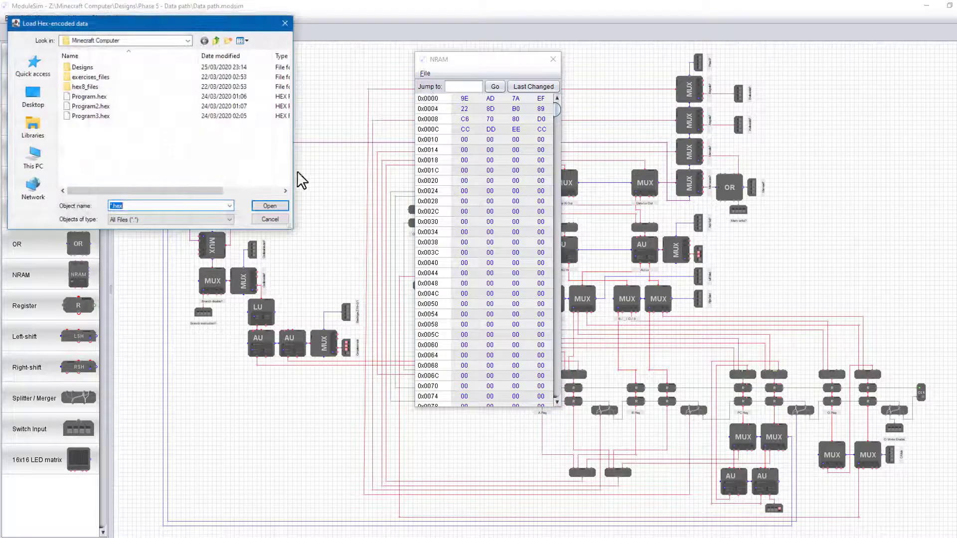
double_click(99, 95)
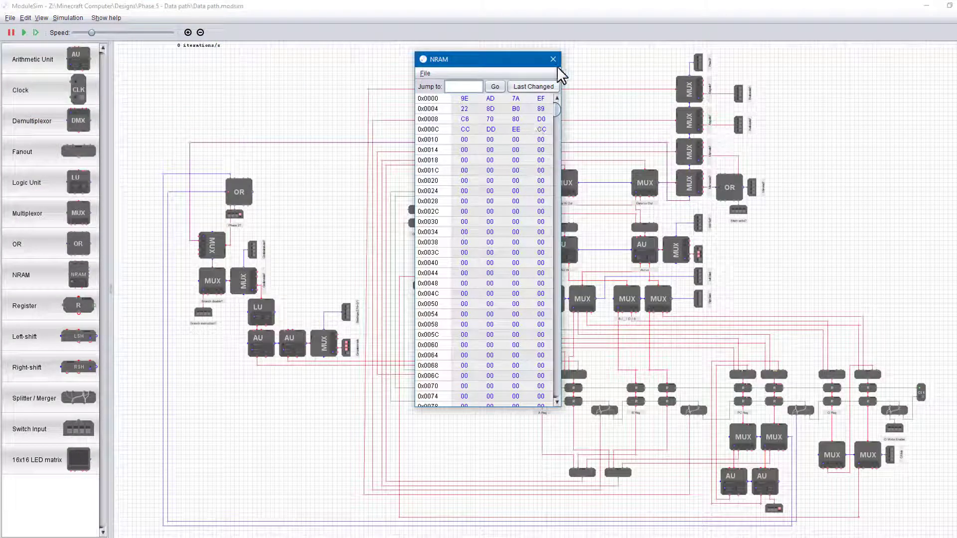
Load Program2.hex into the NRAM data editor
click(425, 74)
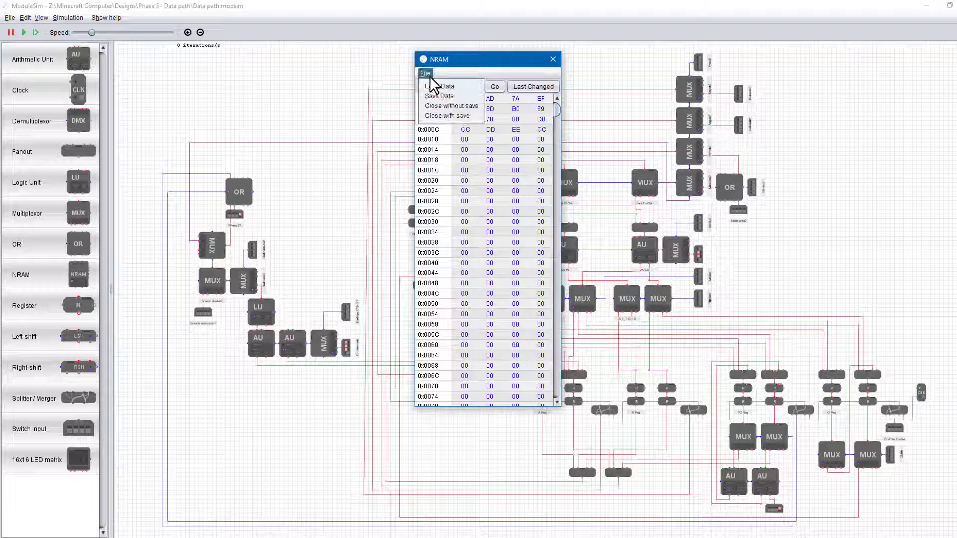
click(431, 82)
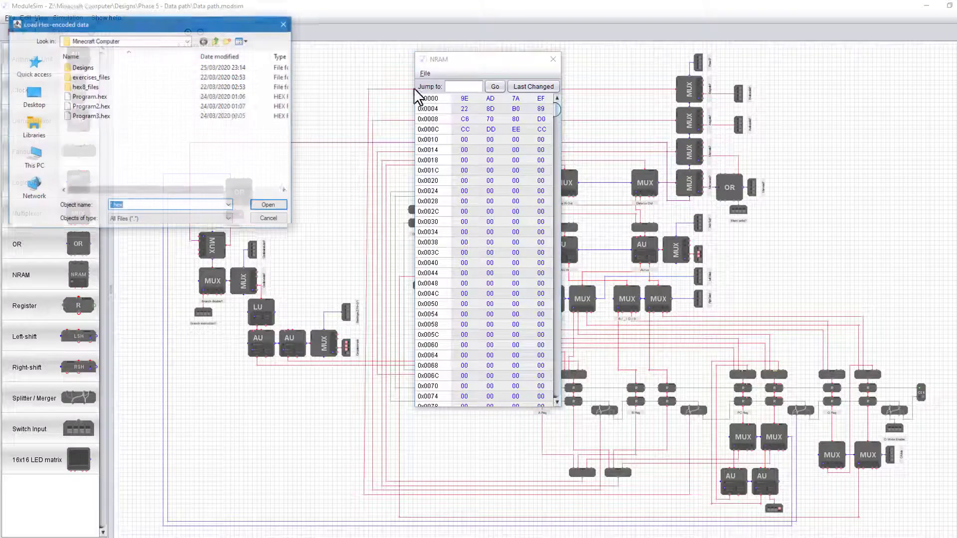
double_click(95, 106)
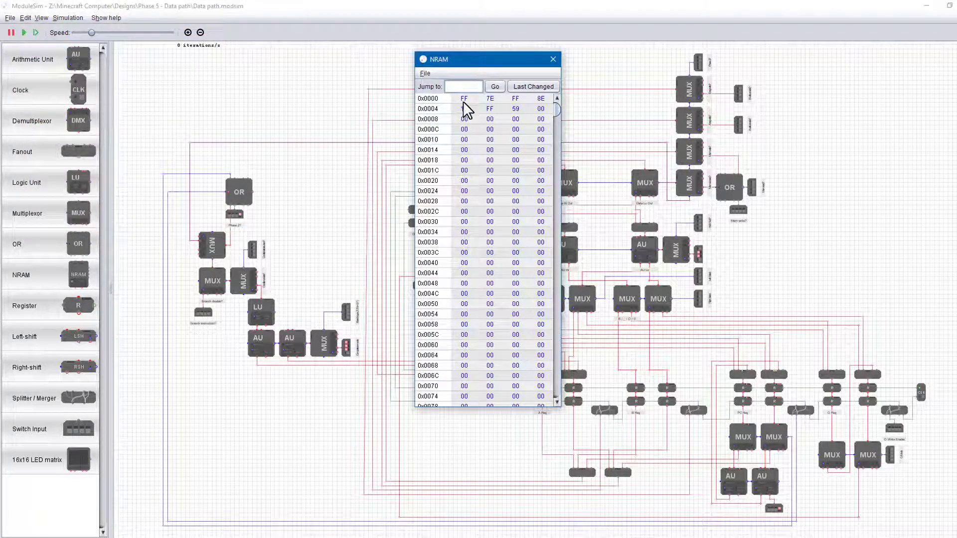
Load Program.hex back into the NRAM data and close the data editor
click(425, 74)
click(432, 83)
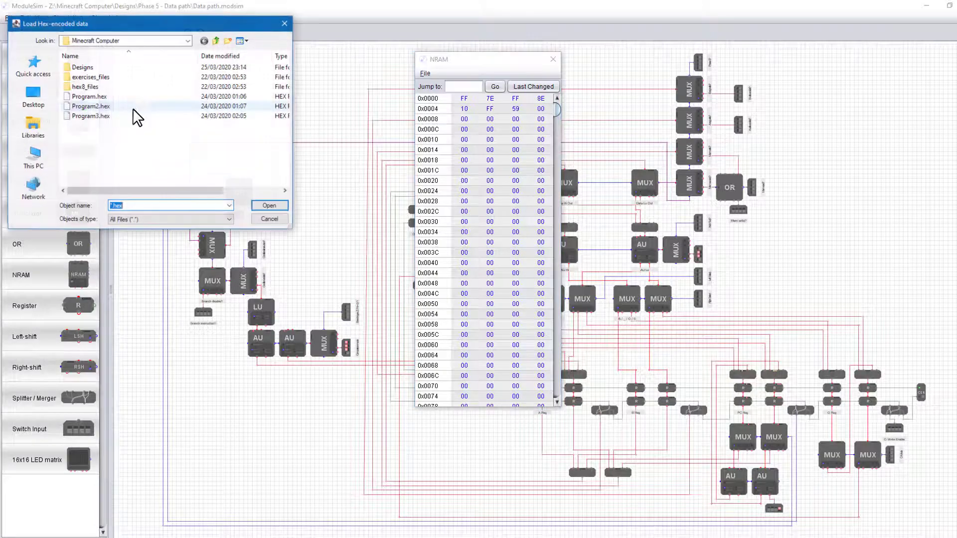
double_click(102, 96)
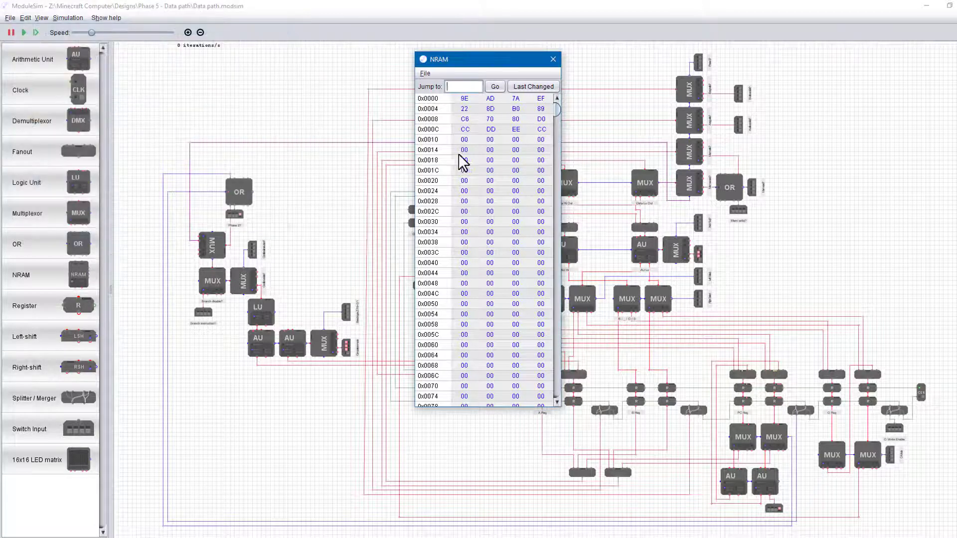
click(554, 59)
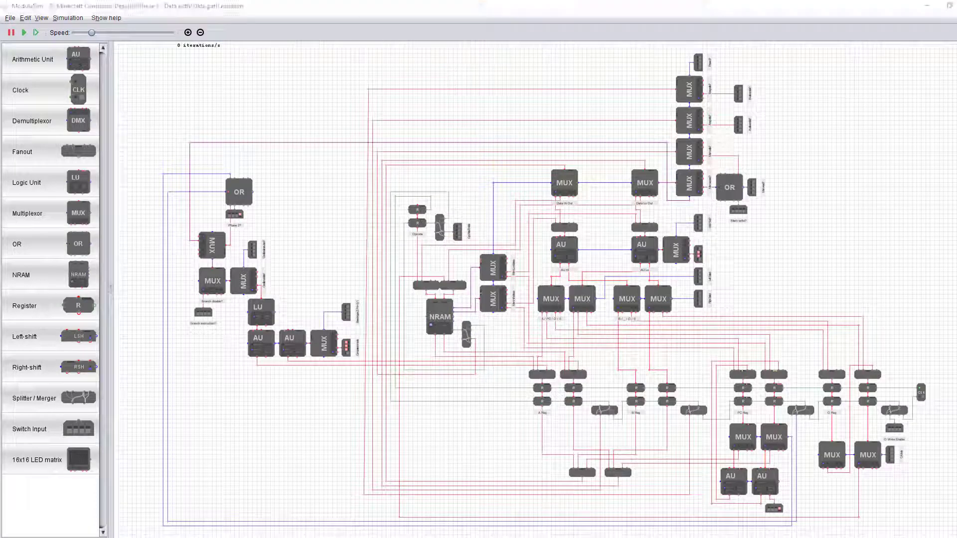
Manually pulse the CLK module at the end of the register row
scroll(954, 410, up, 2)
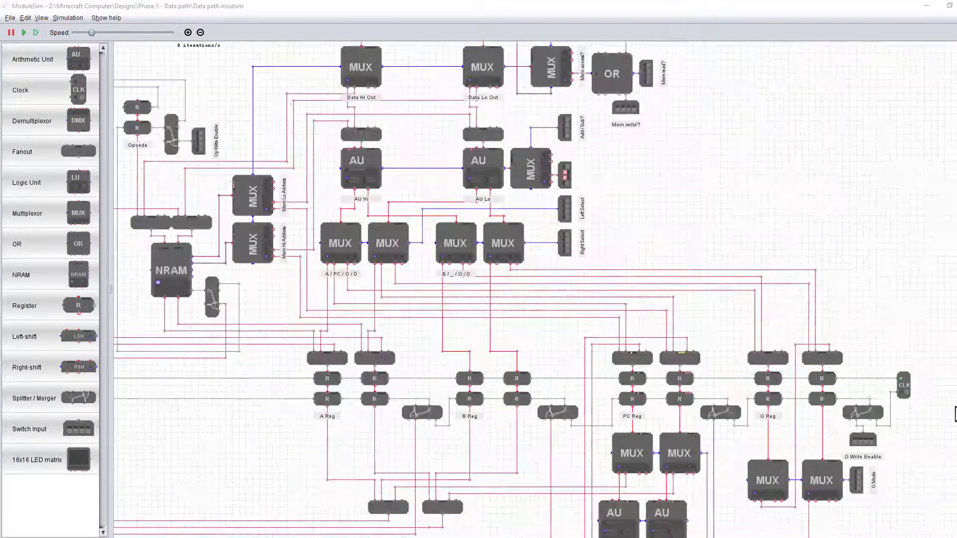
scroll(910, 372, up, 5)
click(860, 378)
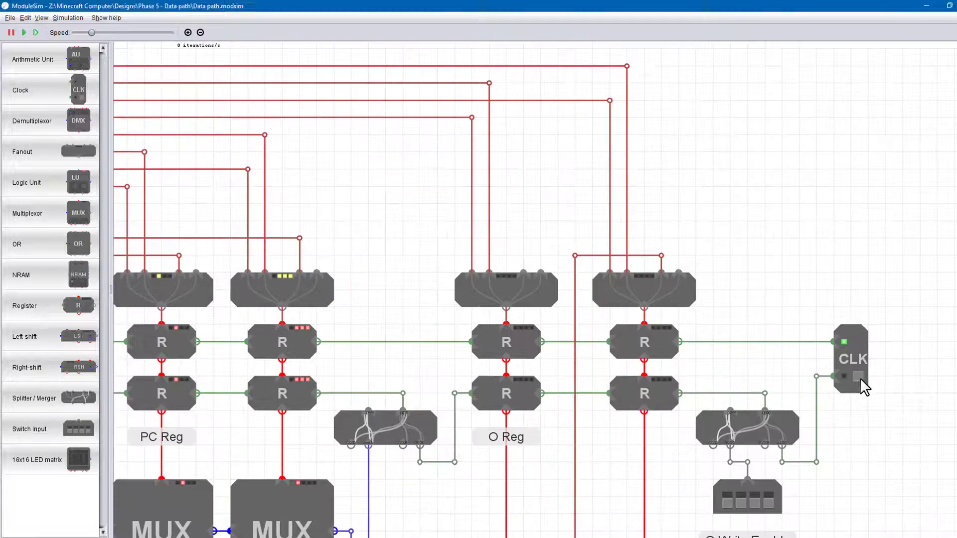
click(859, 377)
Turn off the lit bit of the "Phase 2?" switch input below the OR module
scroll(902, 370, down, 5)
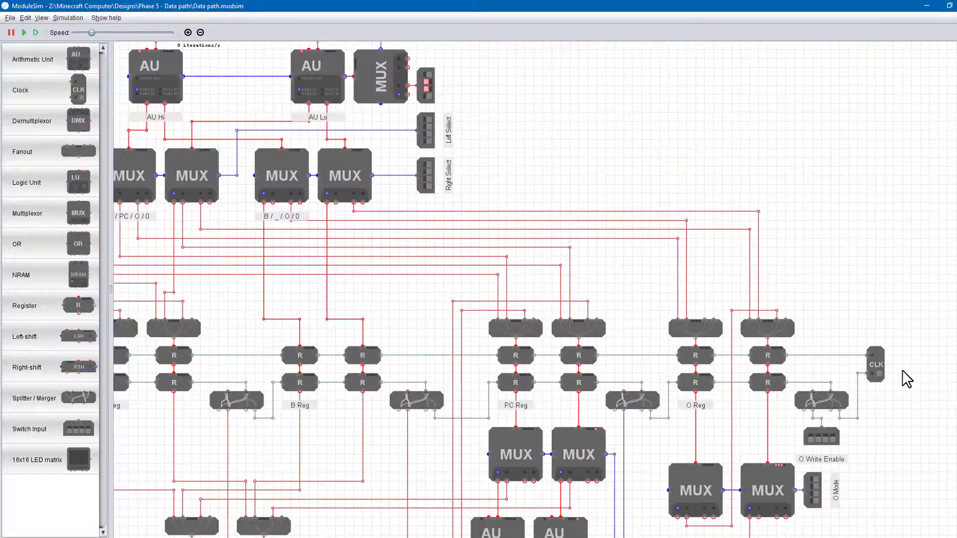
scroll(900, 391, up, 1)
scroll(886, 487, down, 5)
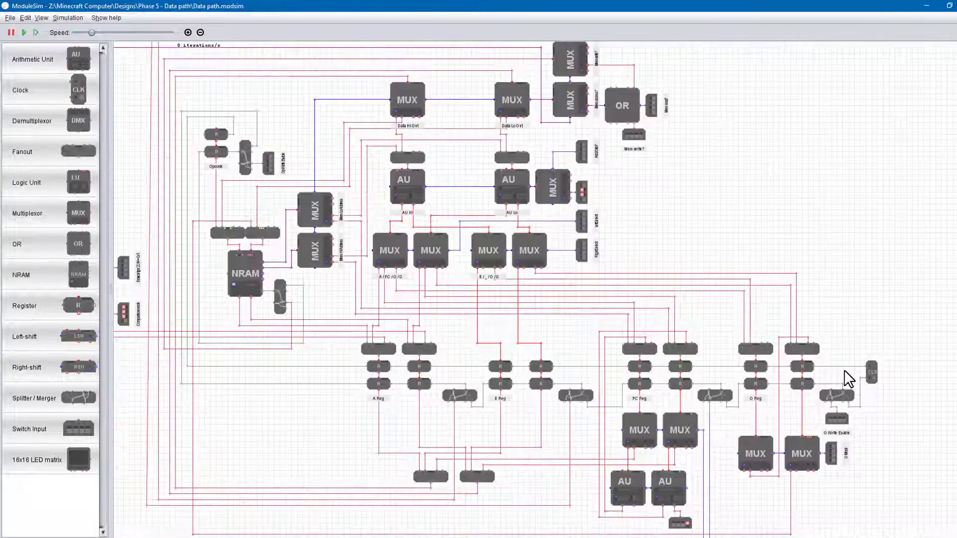
scroll(713, 528, up, 3)
scroll(714, 528, down, 4)
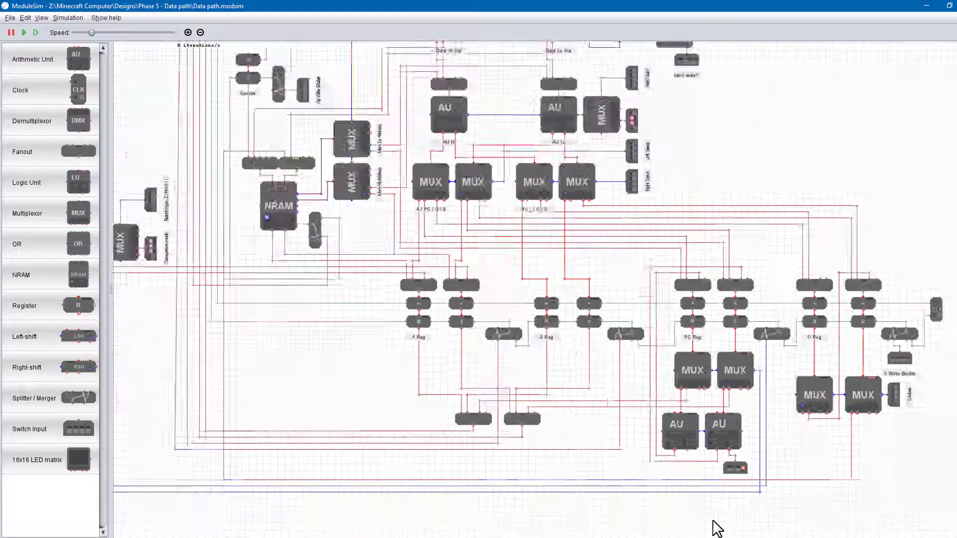
scroll(289, 331, up, 4)
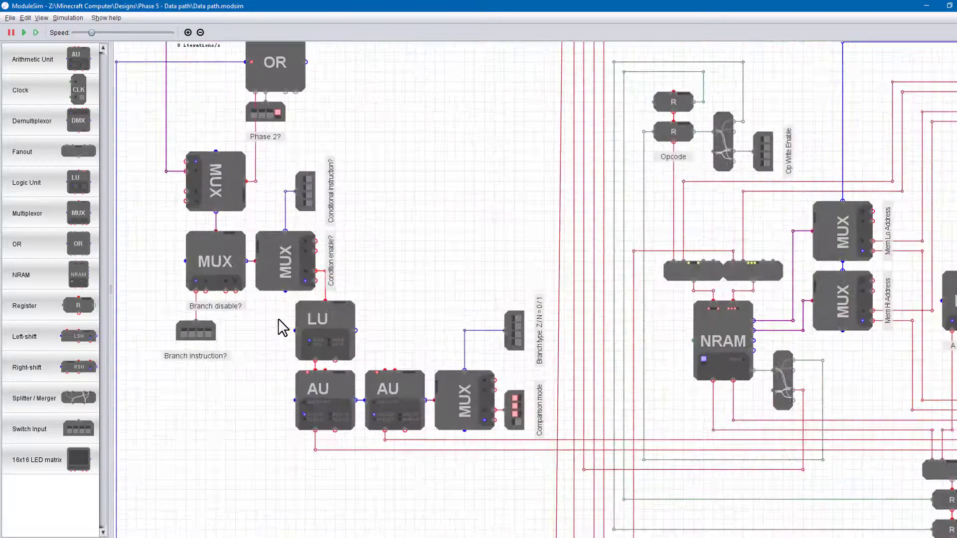
drag(329, 219, 513, 314)
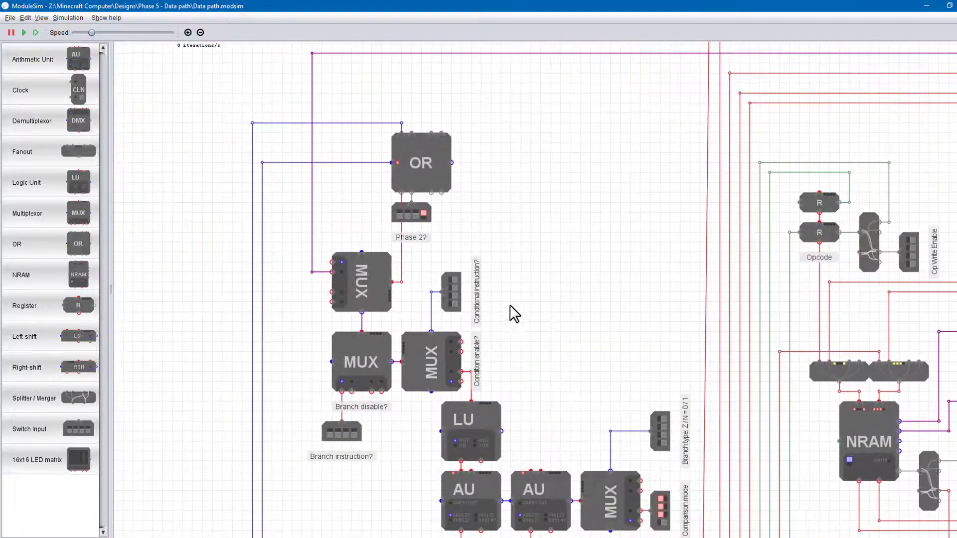
click(424, 214)
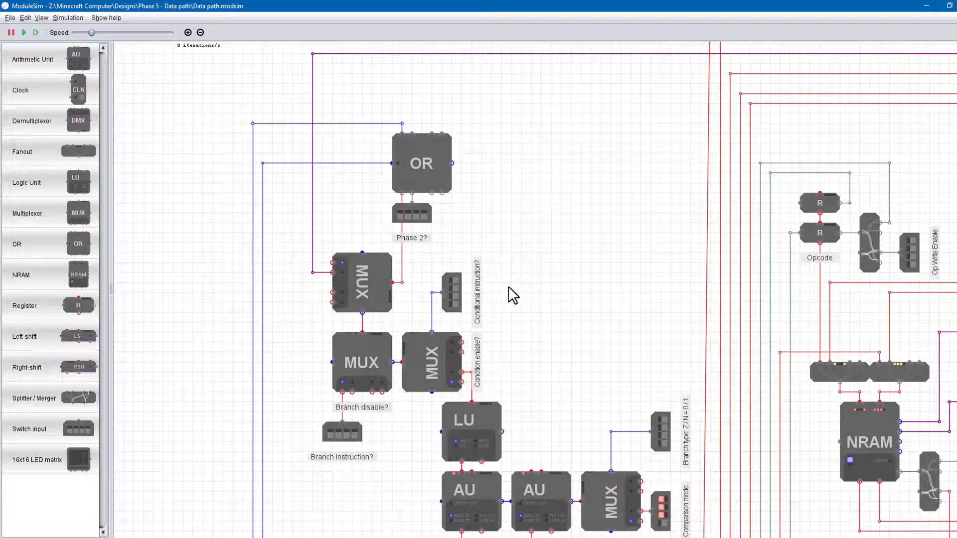
Check the switch inputs for phase 3, register write enables, memory read and write, add/sub, and left and right select
scroll(509, 286, down, 2)
drag(532, 321, 239, 406)
drag(705, 288, 464, 361)
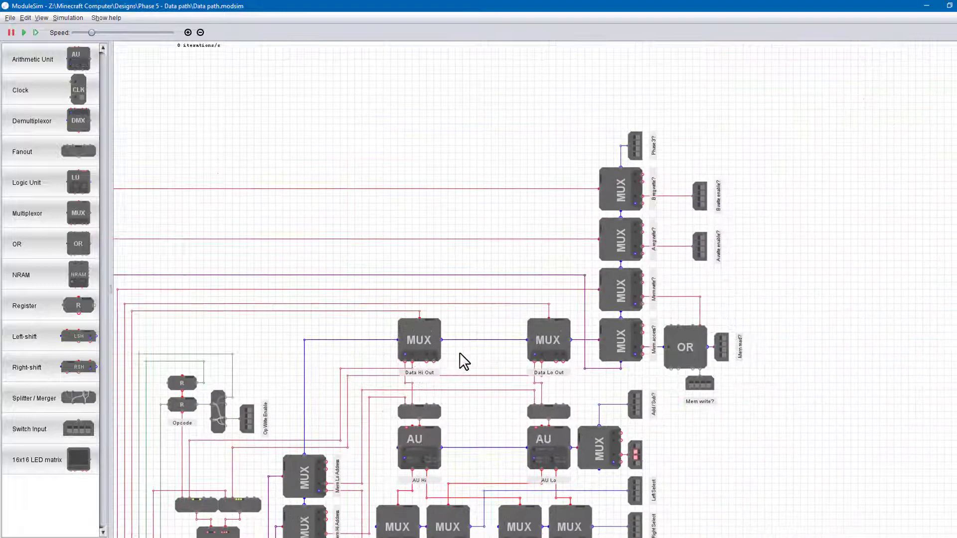
scroll(829, 307, up, 2)
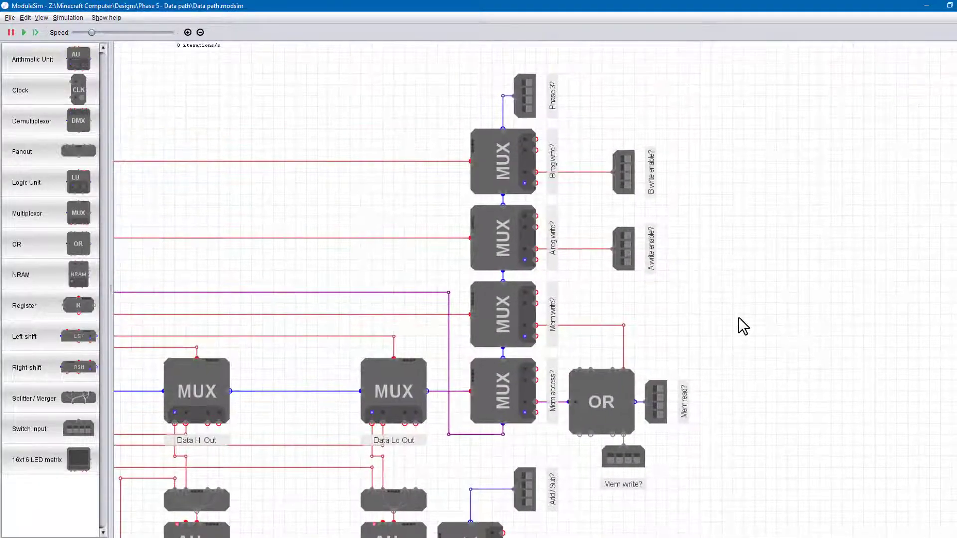
drag(743, 326, 738, 145)
drag(693, 463, 708, 338)
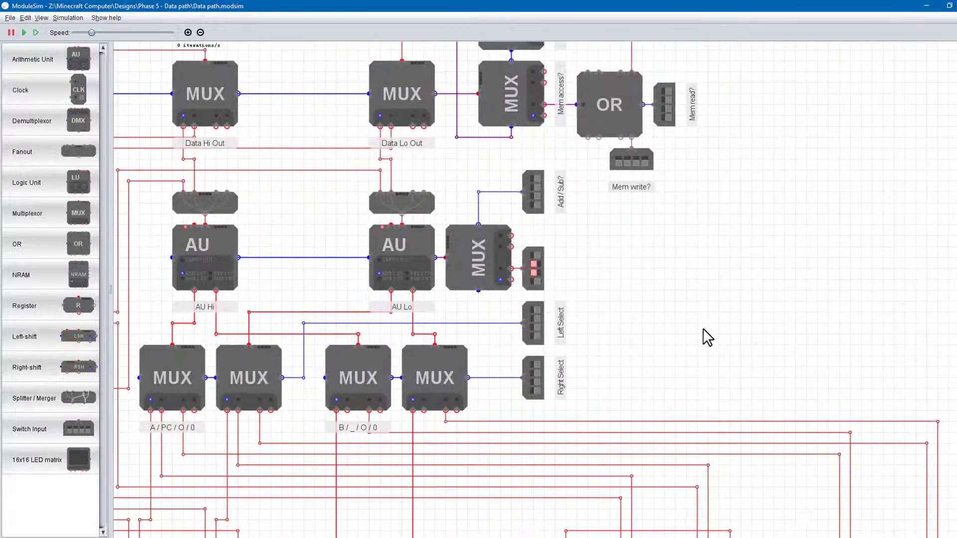
scroll(758, 309, down, 4)
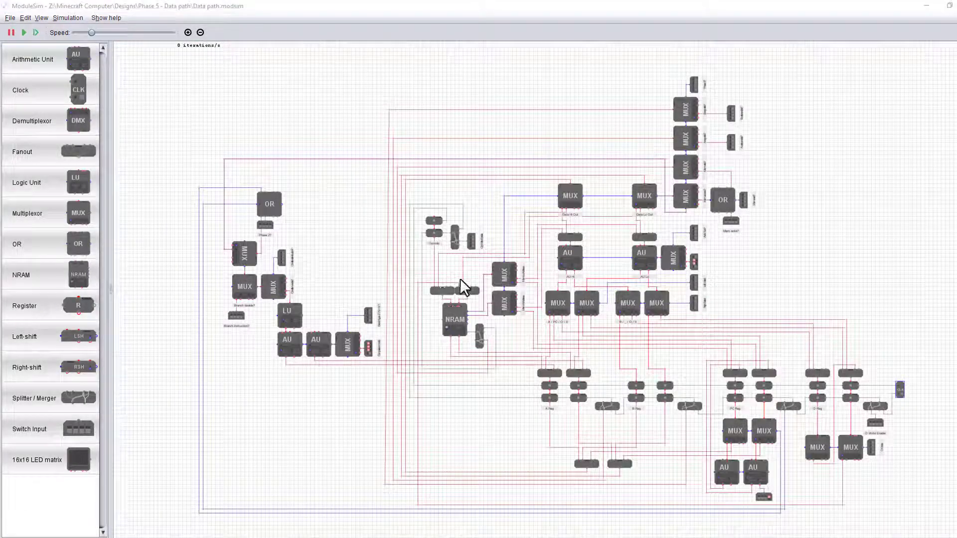
Highlight the wire feeding the Mem Hi Address multiplexer and trace it to the PC Reg
scroll(455, 259, up, 6)
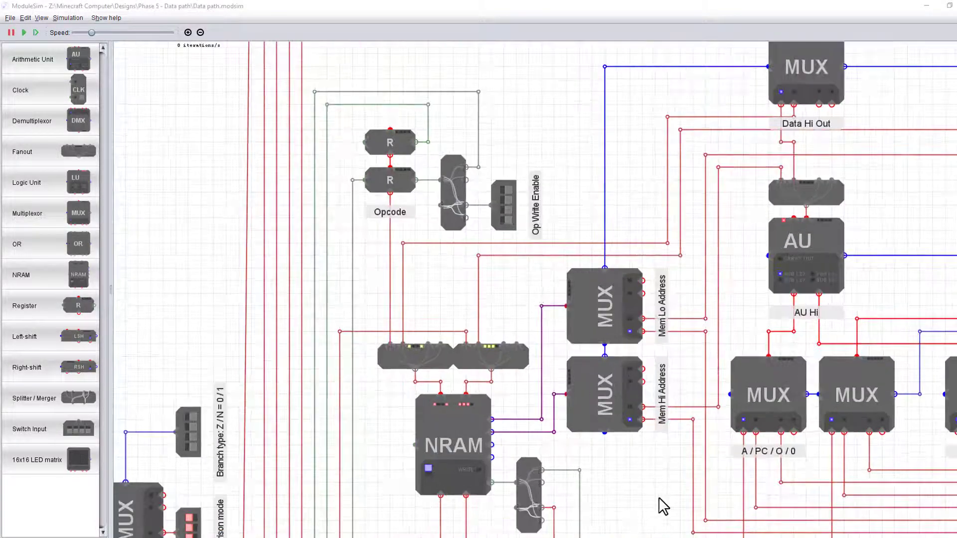
click(682, 420)
drag(679, 479, 202, 319)
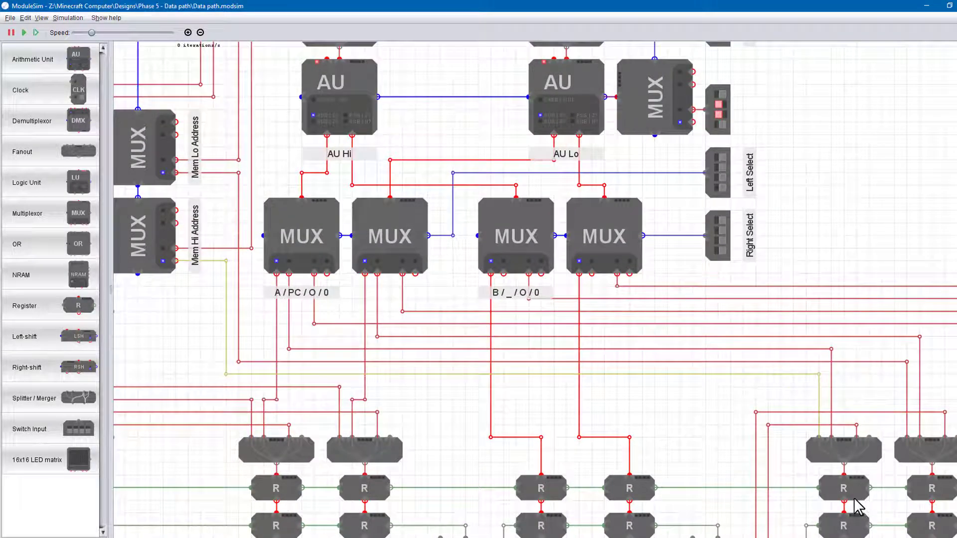
drag(860, 516, 848, 453)
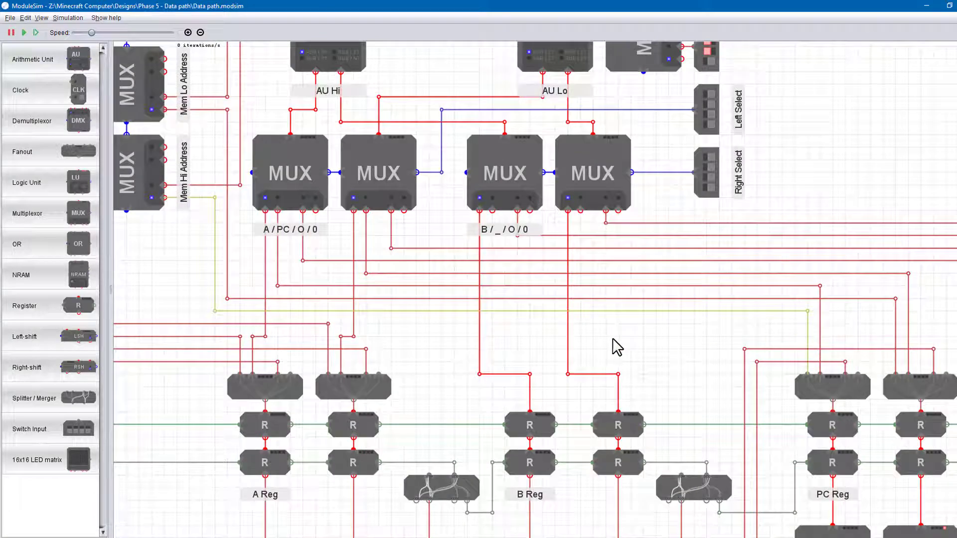
Turn on the uppermost bit of the Op Write Enable switch input beside the Opcode register
drag(649, 352, 923, 425)
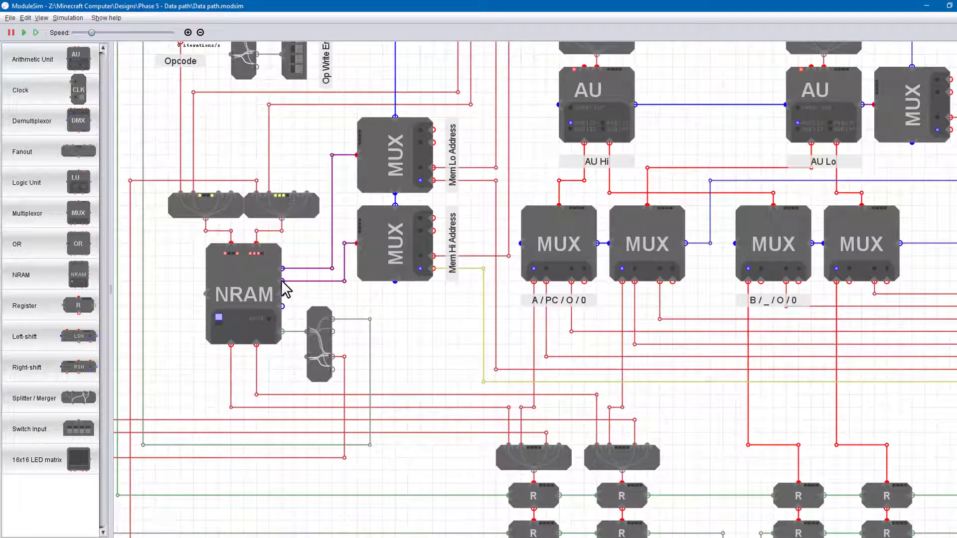
drag(421, 351, 623, 463)
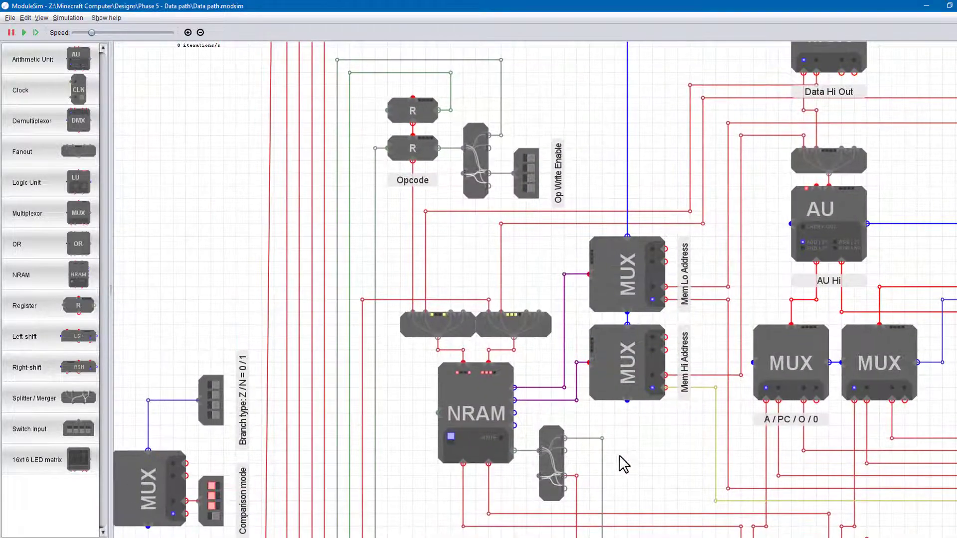
click(529, 158)
Turn on the rightmost bit of the O Write Enable switch input near the O Reg
scroll(620, 286, down, 5)
scroll(620, 287, right, 10)
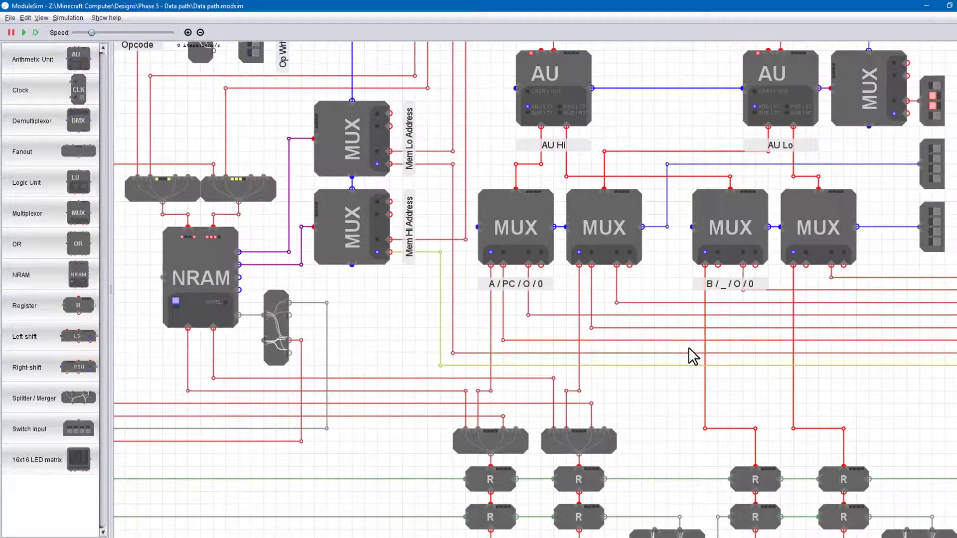
drag(693, 356, 499, 252)
mouse_move(851, 450)
mouse_down()
mouse_move(614, 352)
mouse_move(461, 305)
mouse_up()
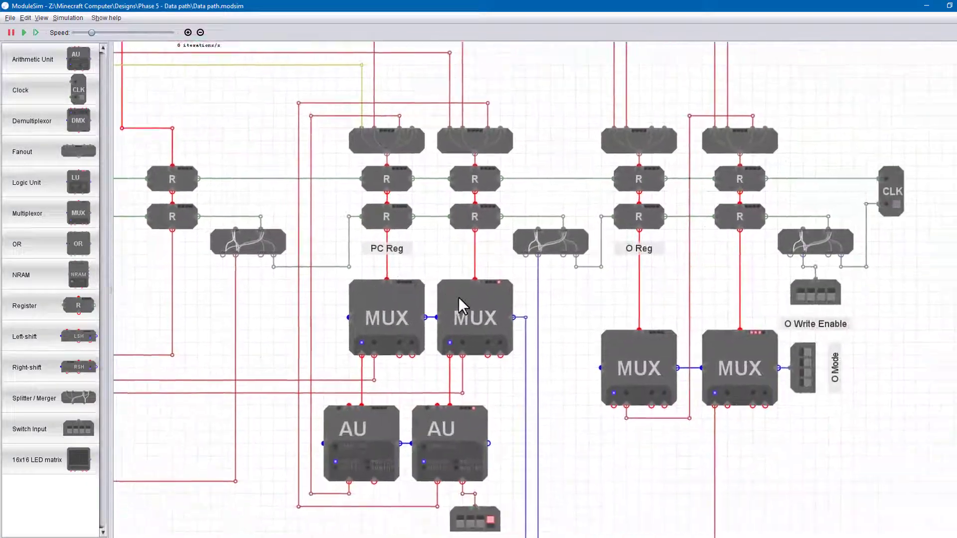
drag(885, 319, 786, 324)
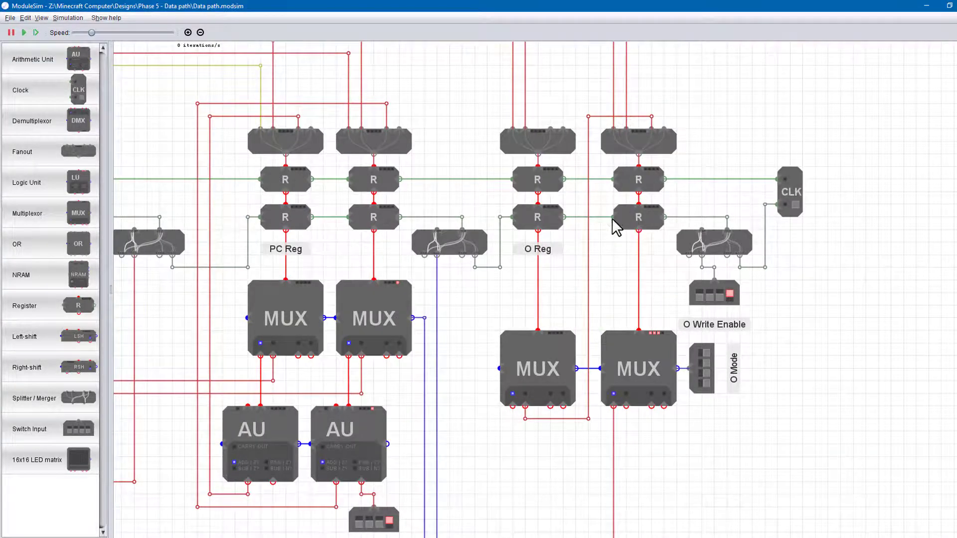
Examine the path from the fanout above the NRAM to the low register pair of the O Reg
scroll(799, 286, down, 4)
scroll(948, 419, down, 3)
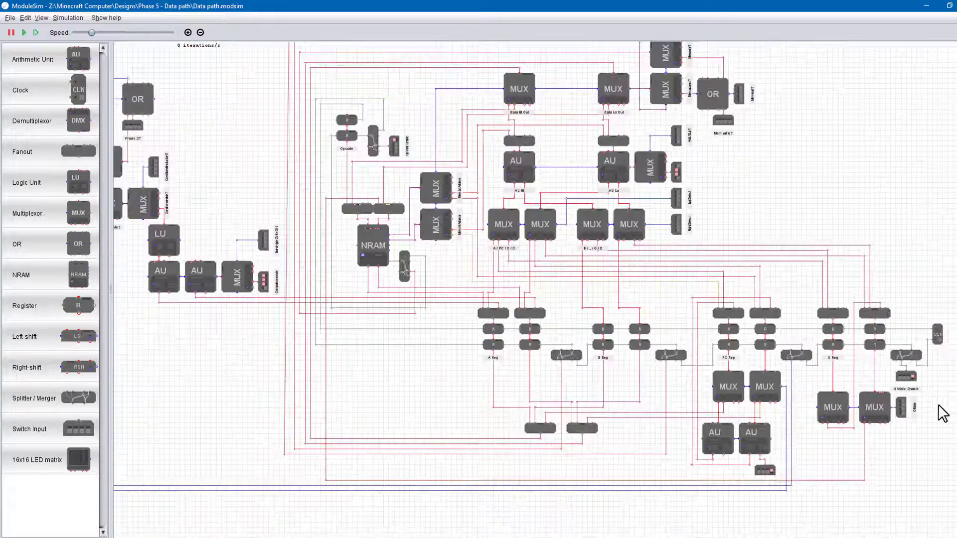
scroll(808, 409, up, 1)
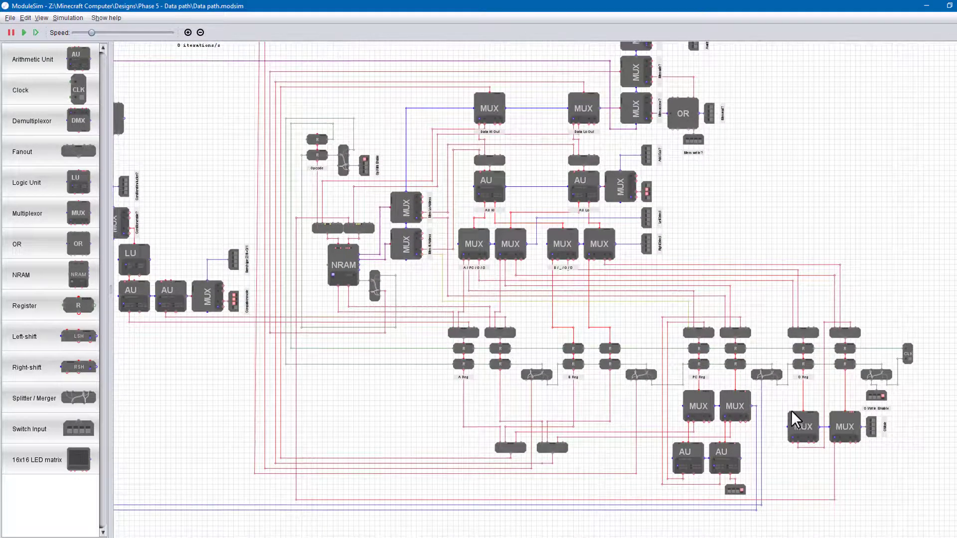
scroll(792, 419, up, 1)
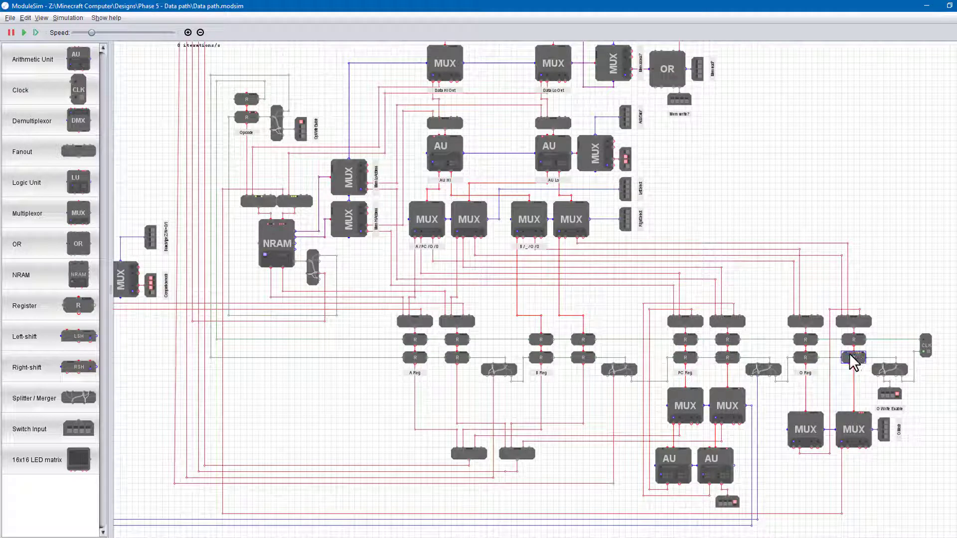
click(294, 205)
click(859, 340)
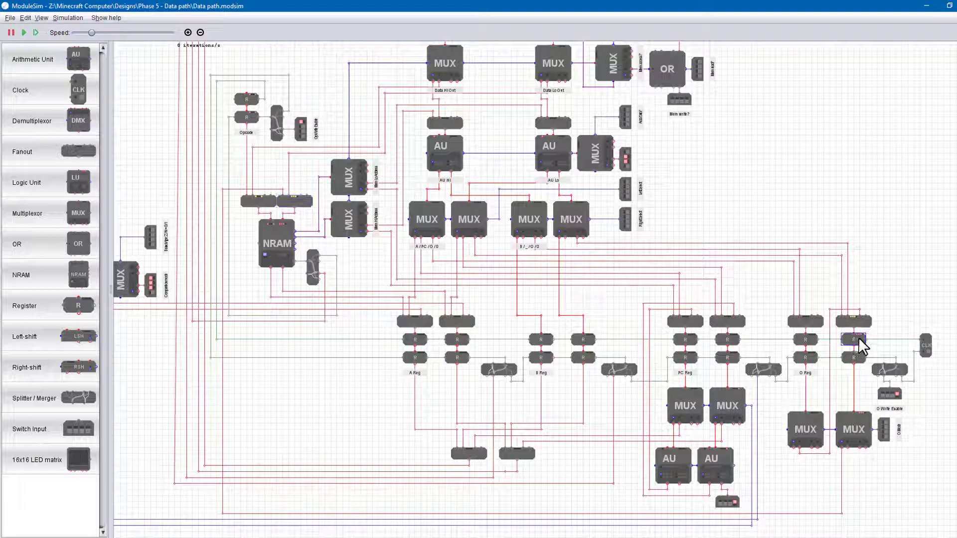
Check the path from the O Reg fanout to the Opcode register and NRAM, and turn off Op Write Enable and O Write Enable
click(854, 322)
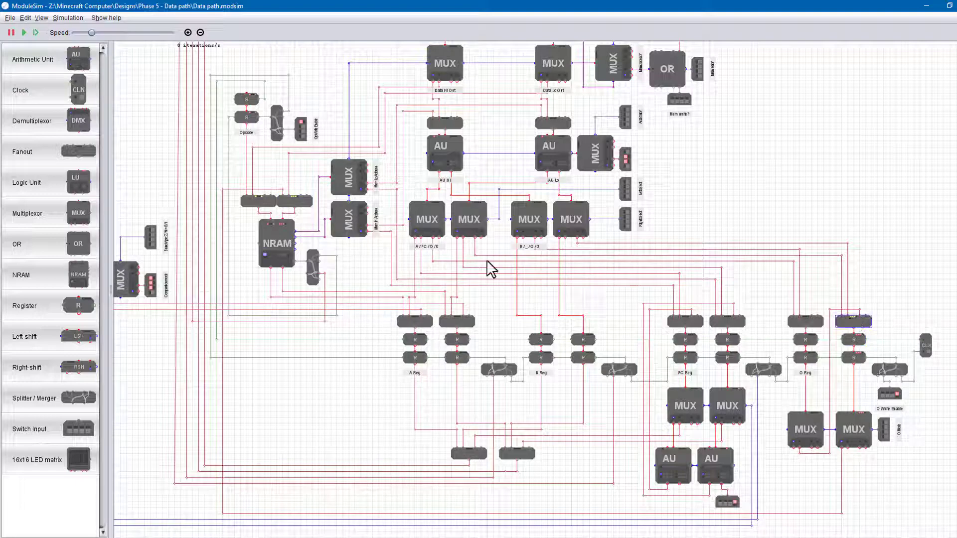
click(254, 99)
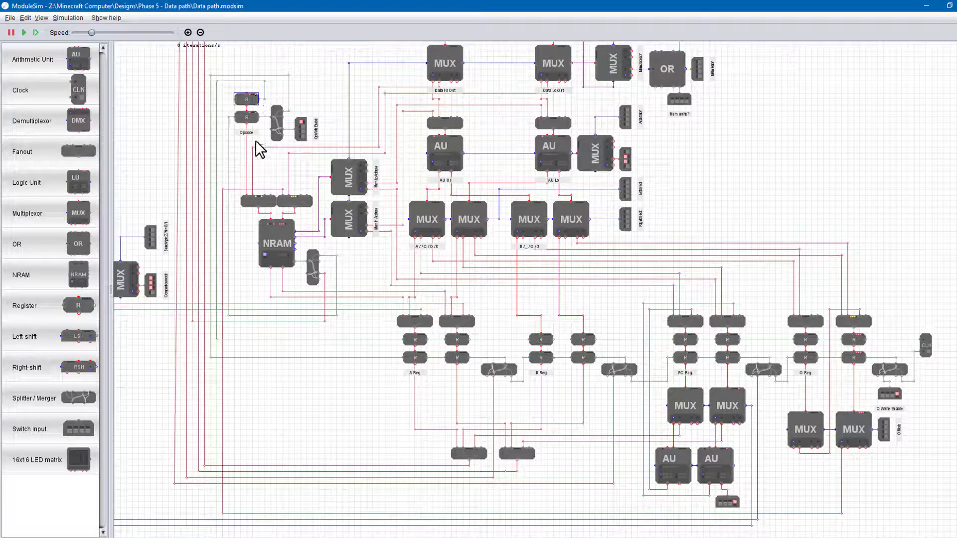
click(268, 204)
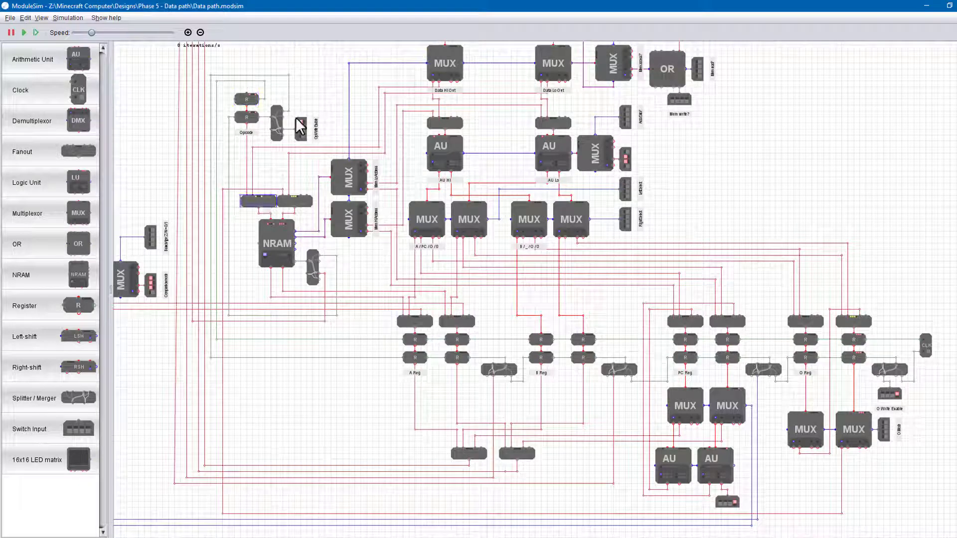
click(768, 192)
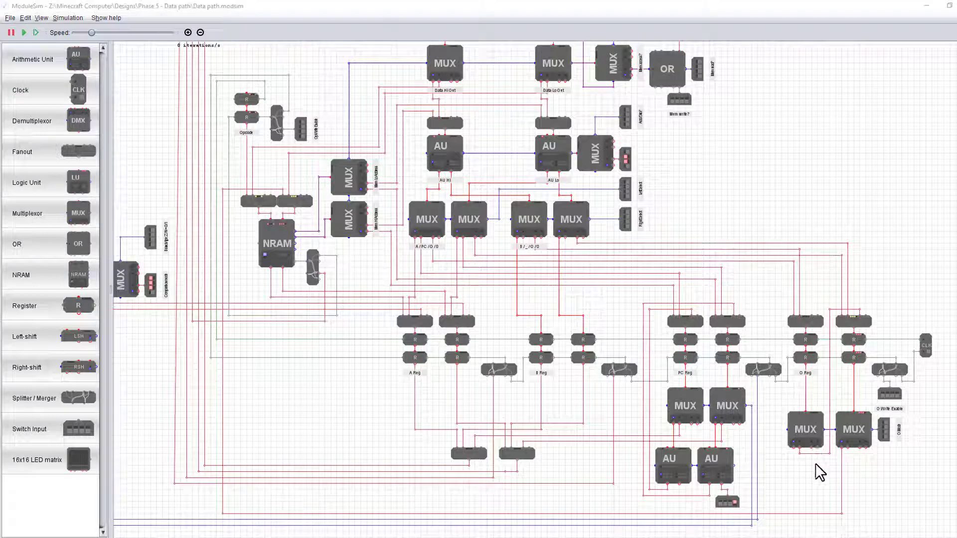
Highlight the vertical wire entering the splitter beside the PC Reg and trace it to the OR module above the Phase 2? switch input
scroll(816, 464, up, 5)
drag(782, 480, 664, 404)
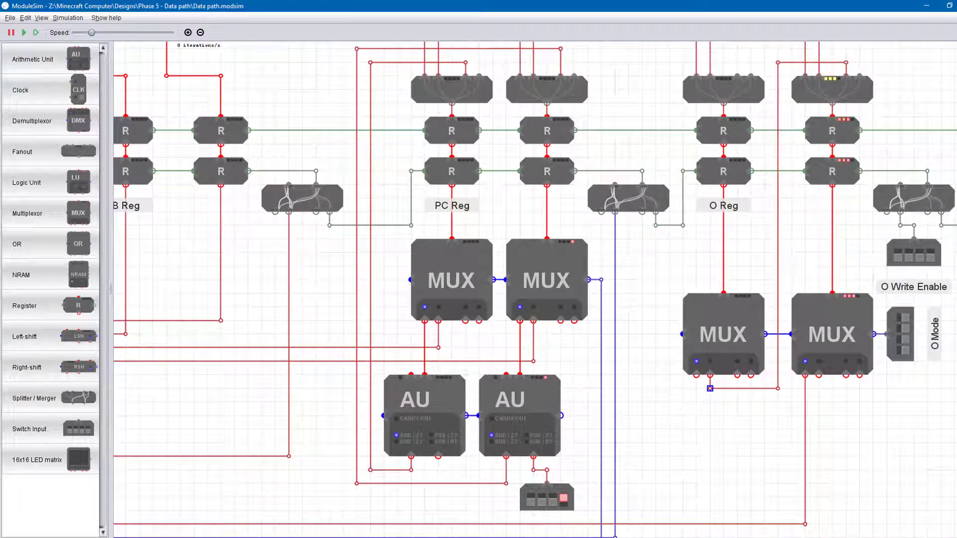
click(618, 284)
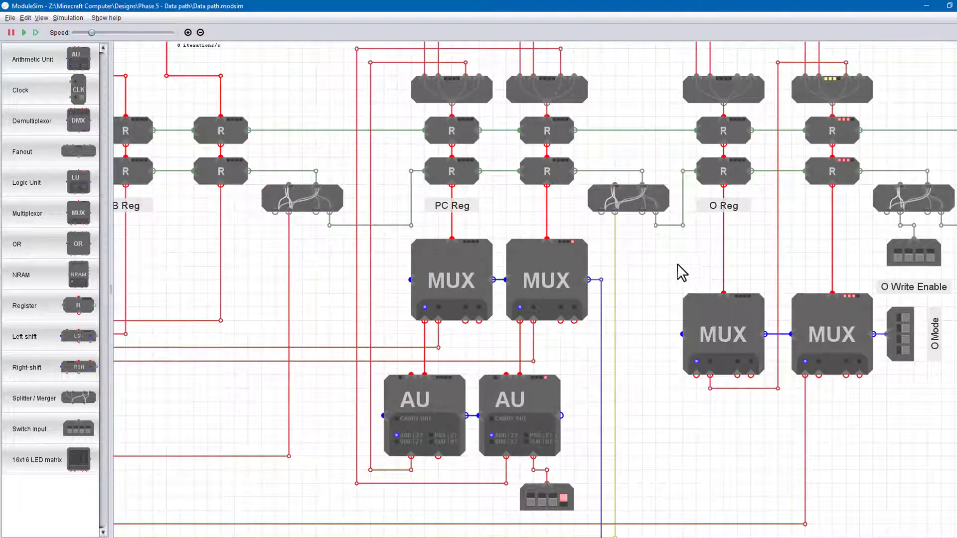
scroll(698, 269, down, 3)
drag(267, 342, 509, 340)
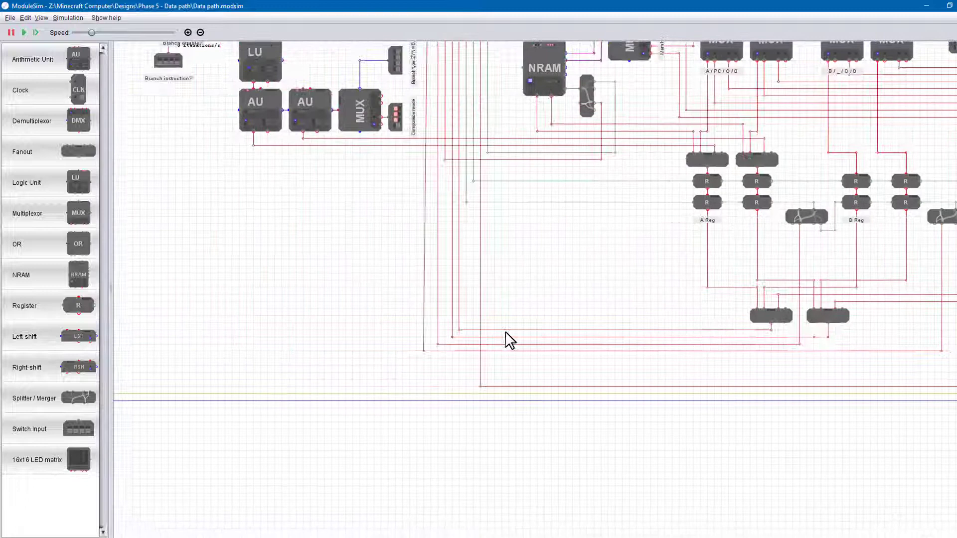
drag(367, 178, 392, 446)
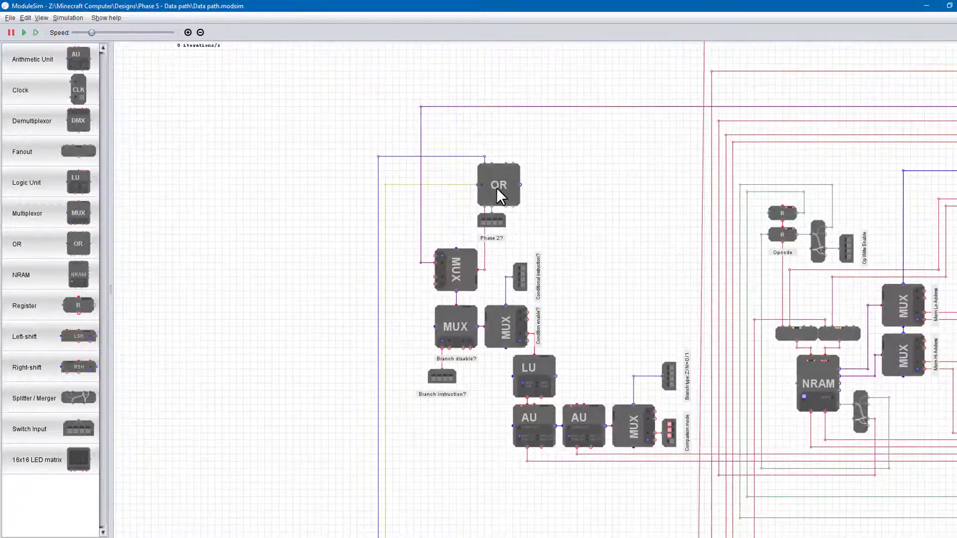
Turn on the rightmost bit of the Phase 2? switch input below the OR module
scroll(497, 187, up, 2)
click(504, 258)
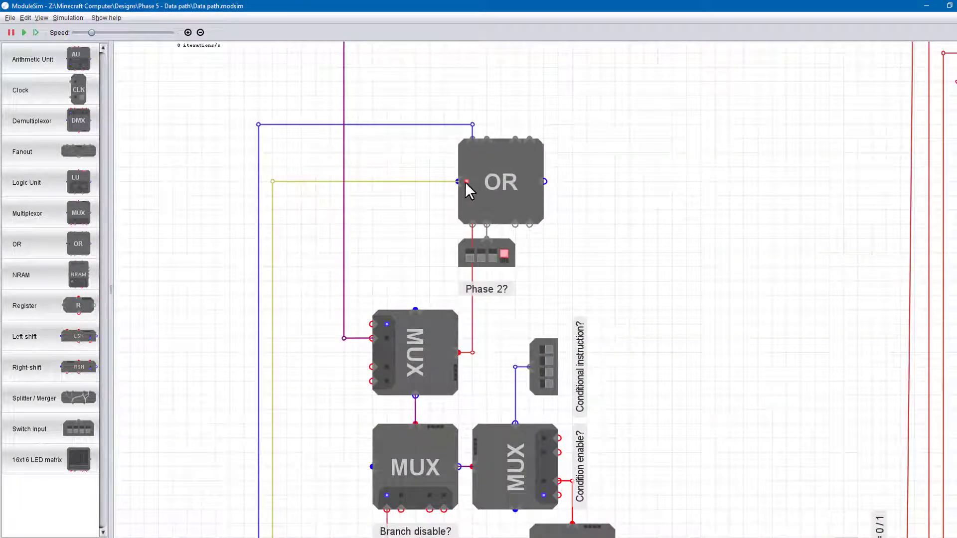
scroll(368, 264, down, 3)
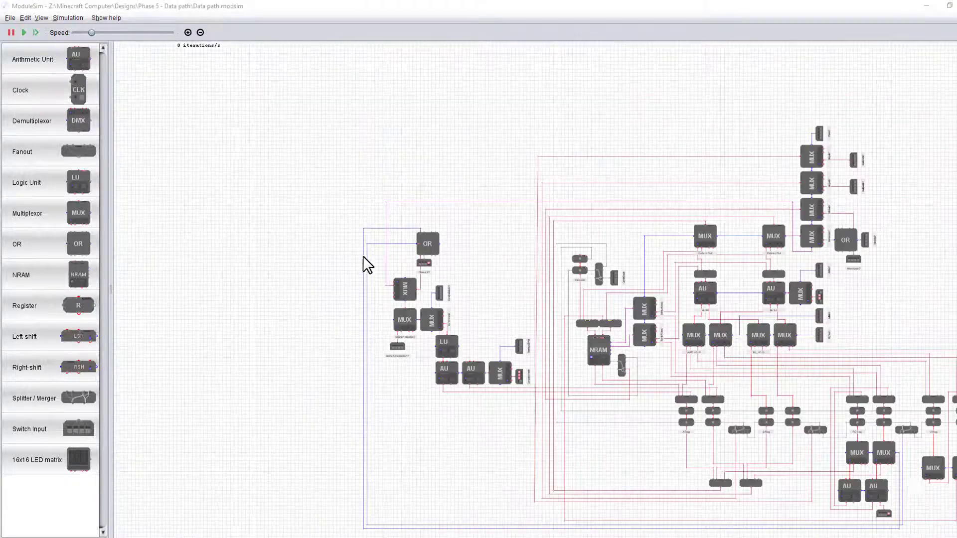
Step the simulation once to clock the incremented address into the PC Reg, and select the upper register of its low pair
scroll(950, 507, up, 5)
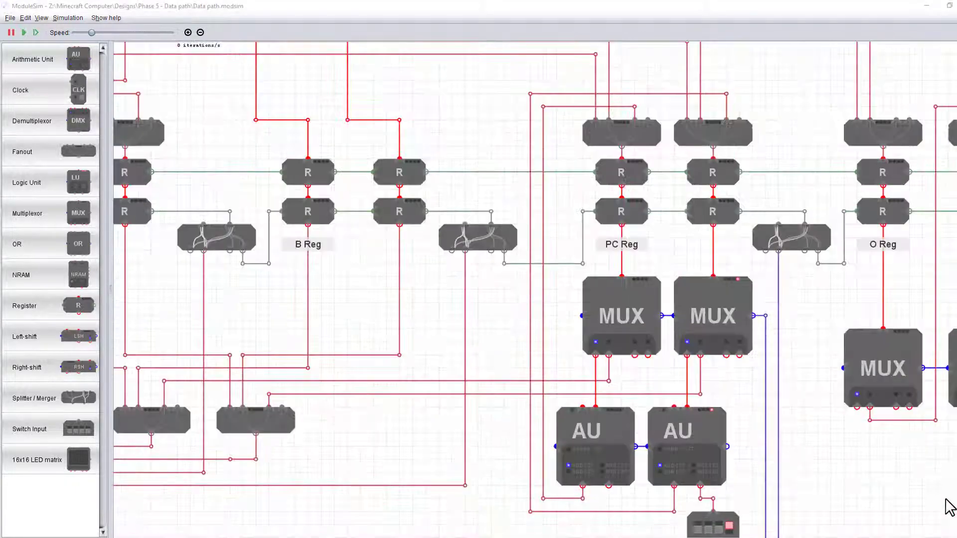
drag(949, 508, 797, 471)
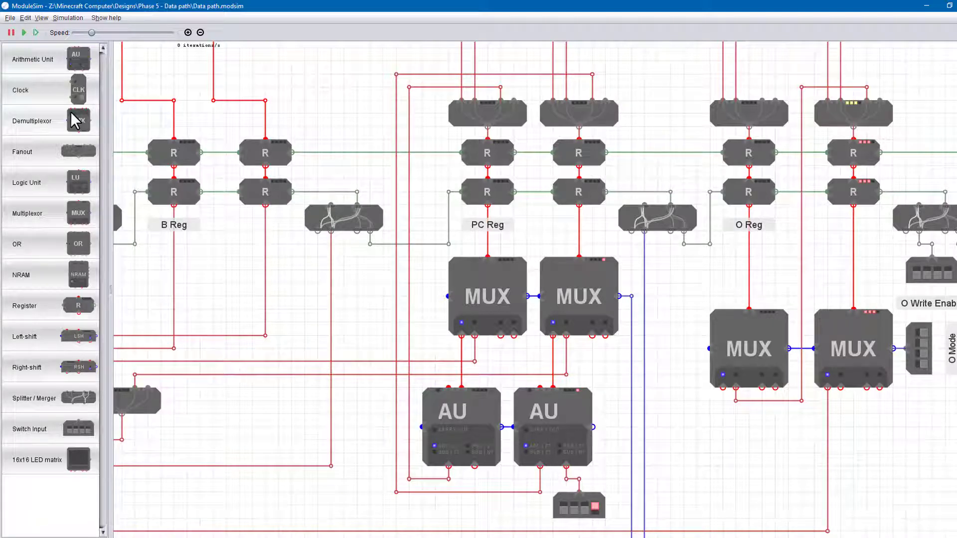
click(35, 32)
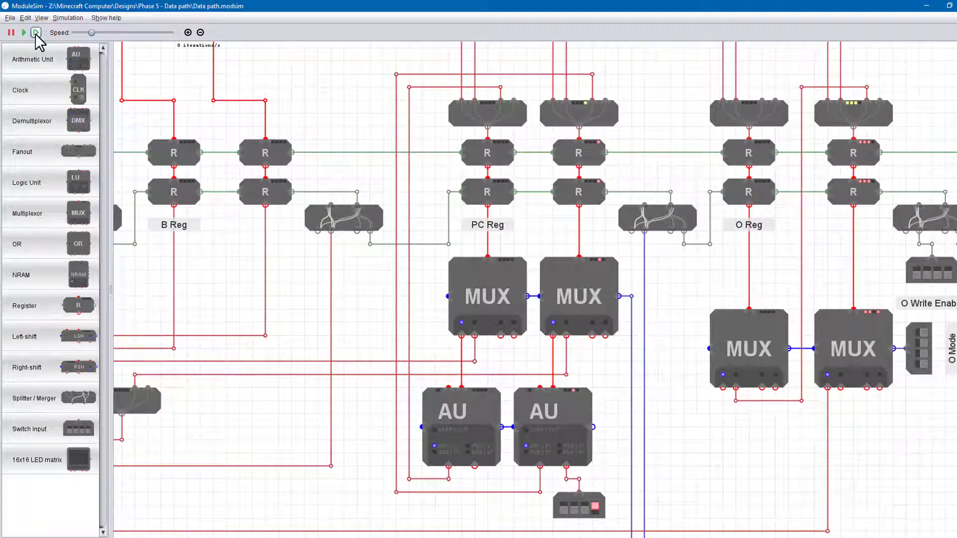
click(581, 160)
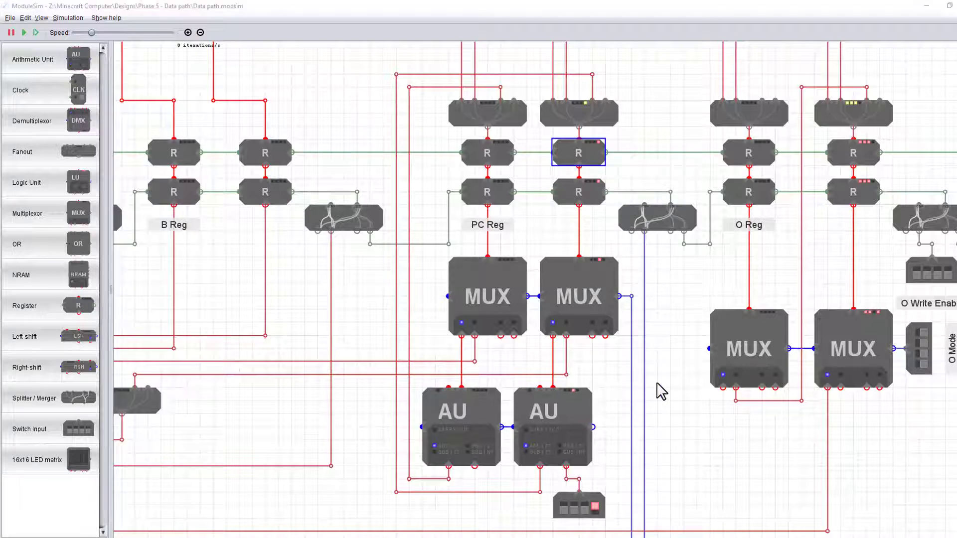
Turn off the rightmost bit of the Phase 2? switch input
scroll(712, 407, down, 8)
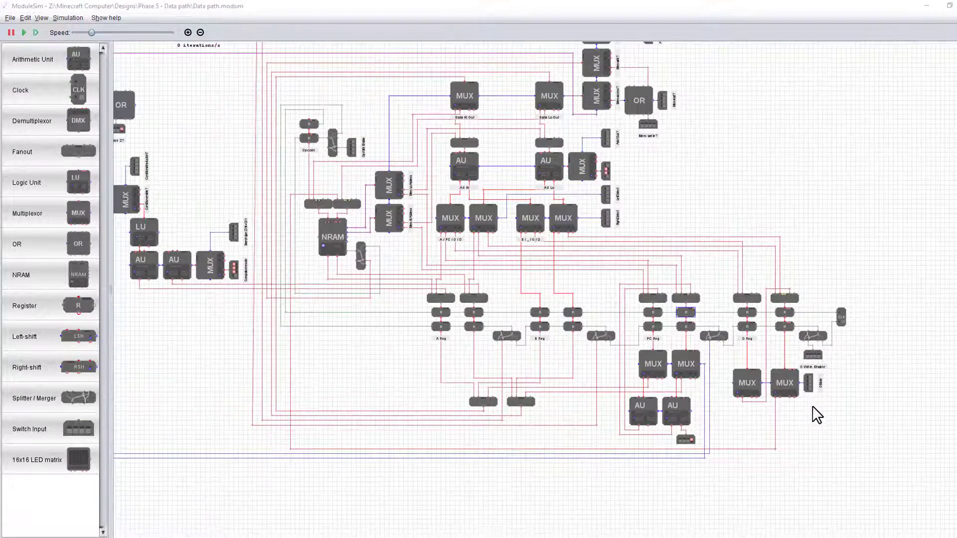
scroll(364, 230, up, 6)
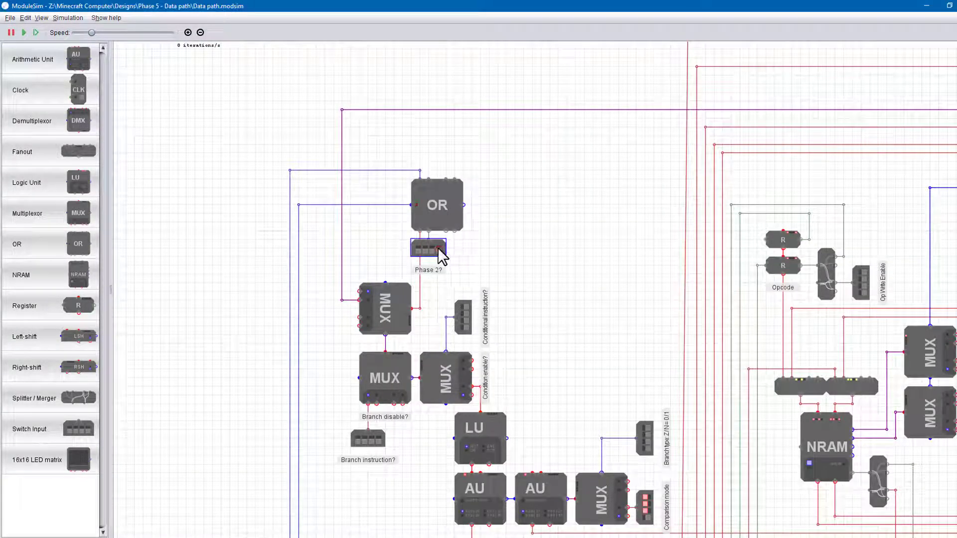
scroll(876, 79, down, 4)
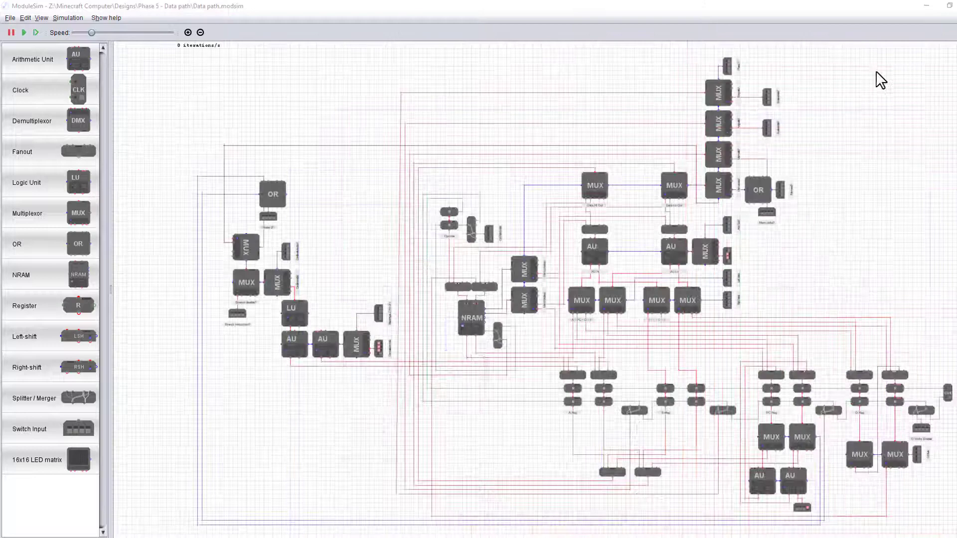
Turn on the uppermost bit of both the Phase 3? and the A write enable? switch inputs
scroll(876, 71, up, 4)
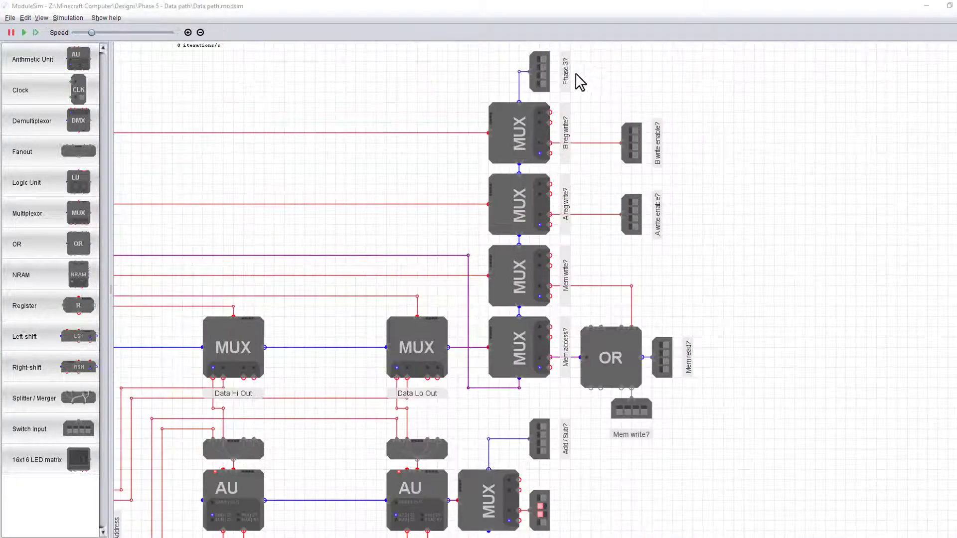
click(541, 59)
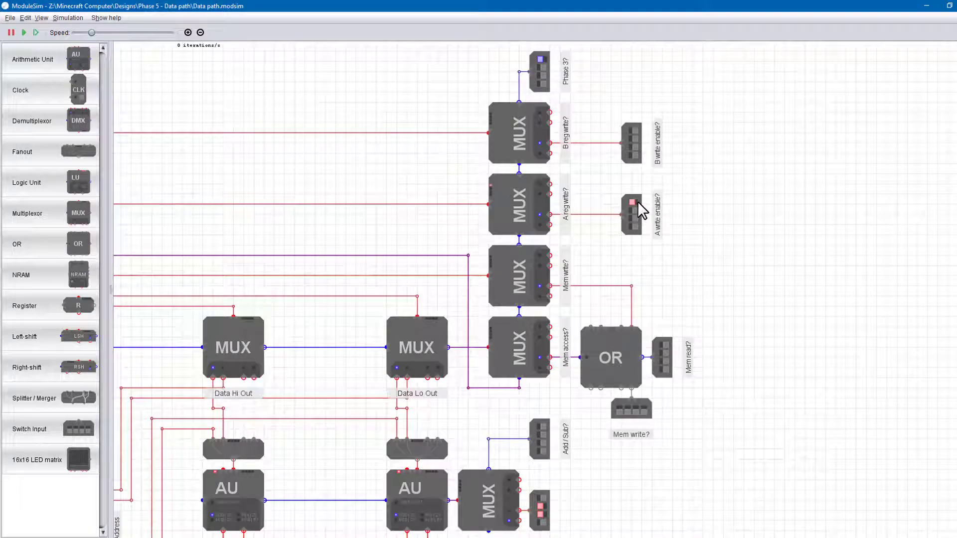
scroll(833, 200, down, 1)
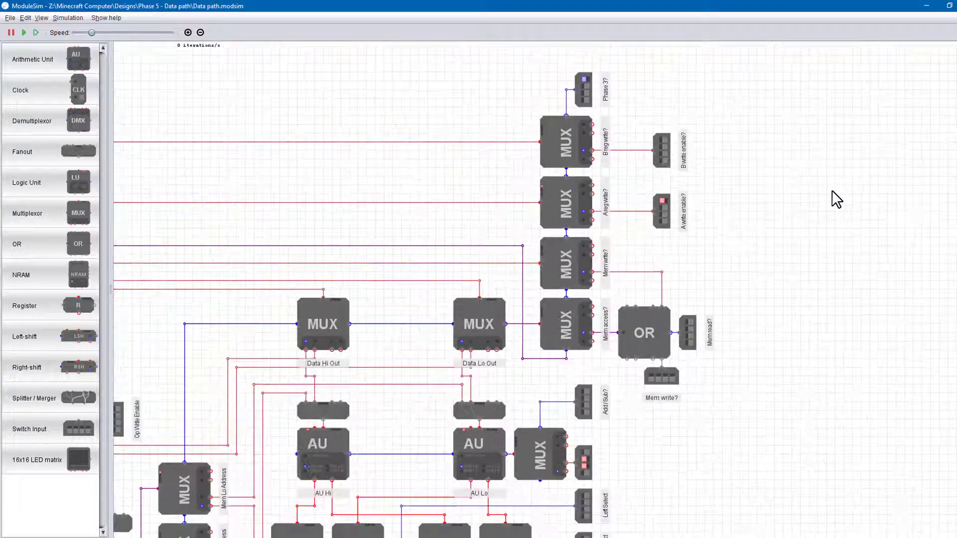
Highlight the wire on the O Reg's low fanout and trace it to the A / PC / O / 0 multiplexers
scroll(837, 199, down, 1)
key(Down)
key(Down)
key(Down)
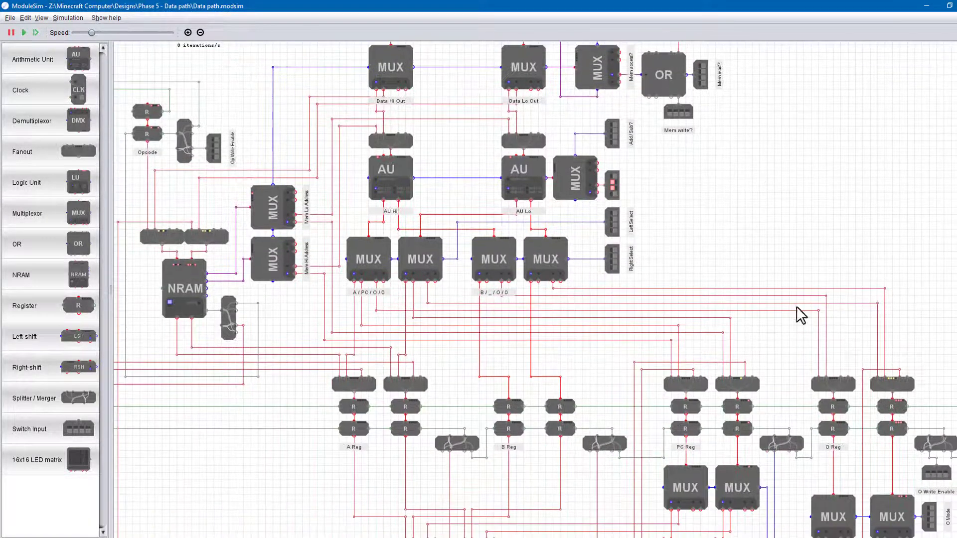
key(Right)
key(Down)
key(Right)
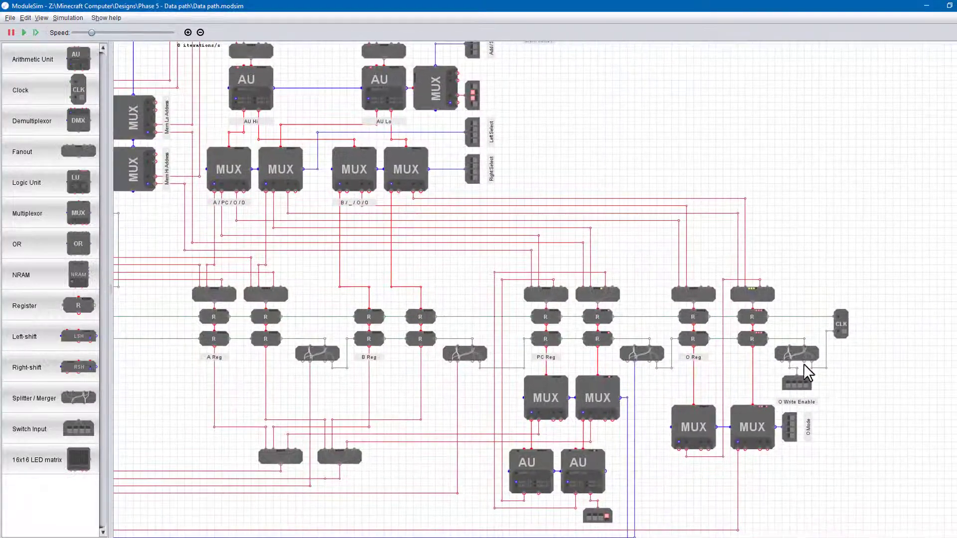
scroll(780, 299, up, 2)
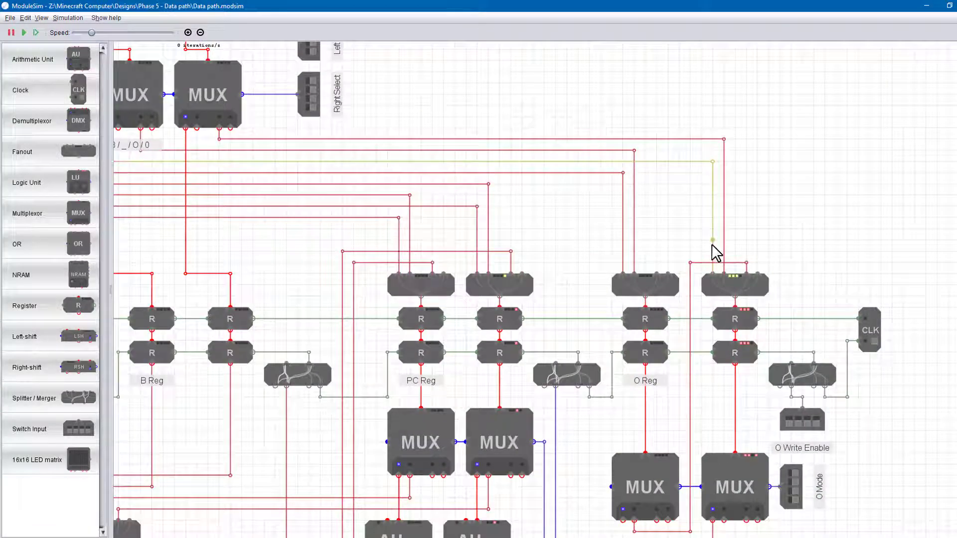
scroll(886, 301, down, 2)
Turn on the second bit from the top of Left Select and the top two bits of Right Select
scroll(291, 179, up, 4)
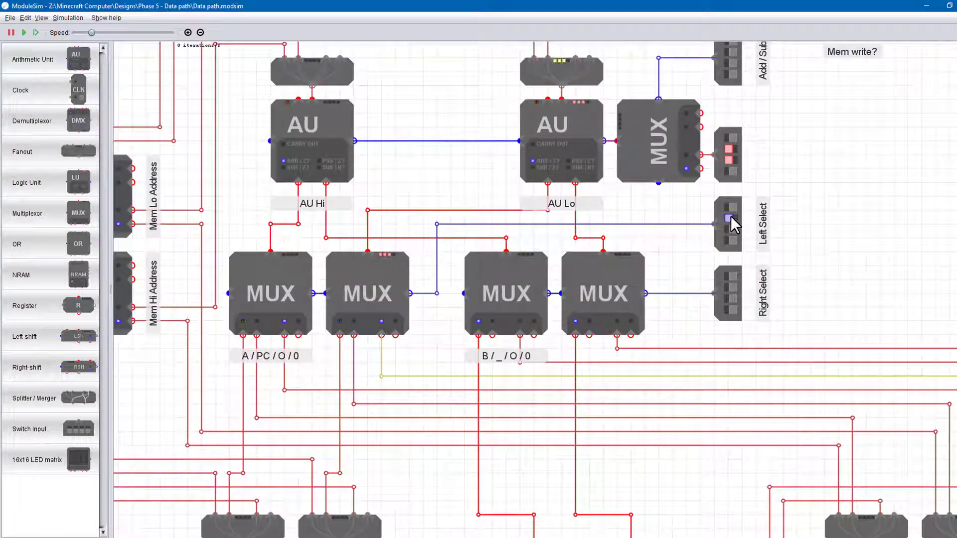
click(731, 275)
click(733, 278)
click(731, 284)
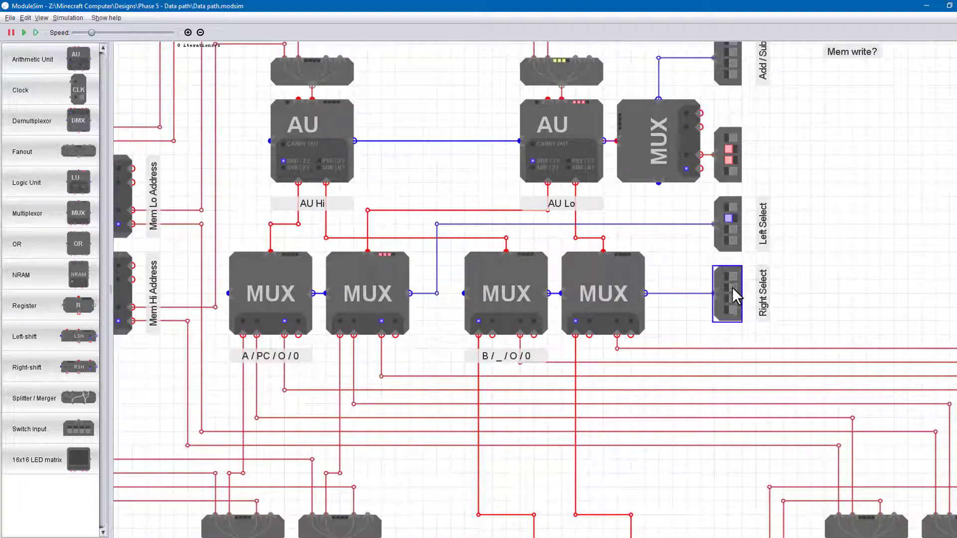
click(729, 288)
click(728, 276)
click(820, 277)
Follow the AU result through the Data Lo Out multiplexer to the A Reg, and step the simulation once to store it
drag(828, 205, 872, 293)
drag(723, 217, 738, 315)
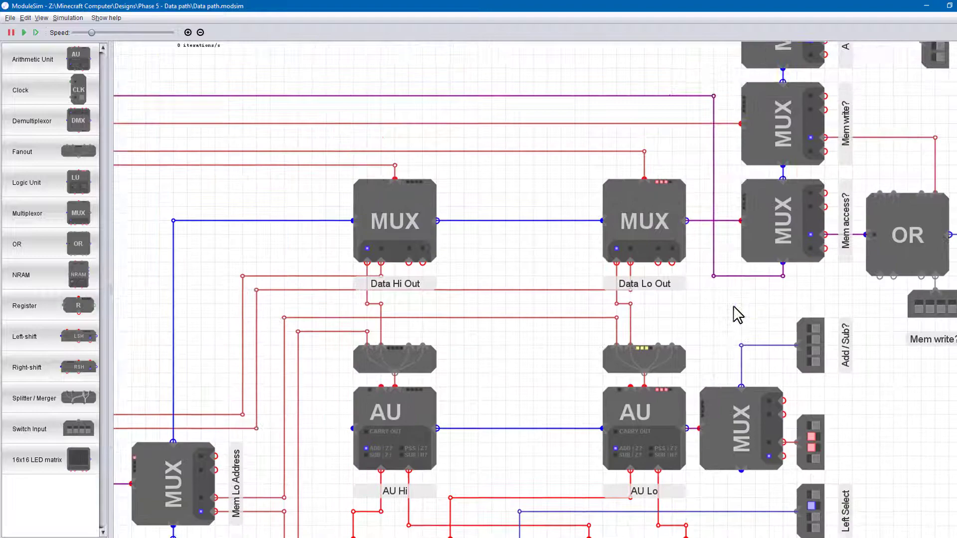
scroll(596, 197, down, 3)
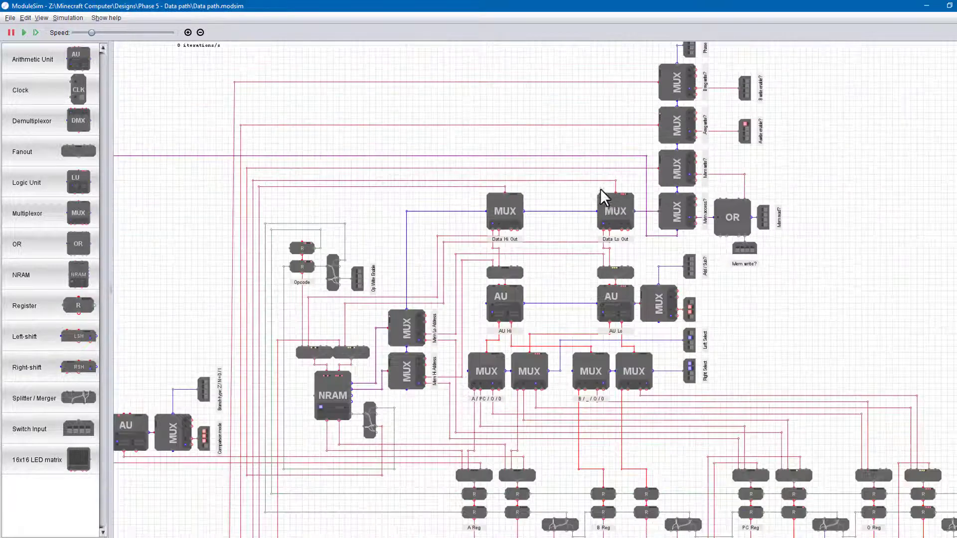
scroll(601, 289, up, 1)
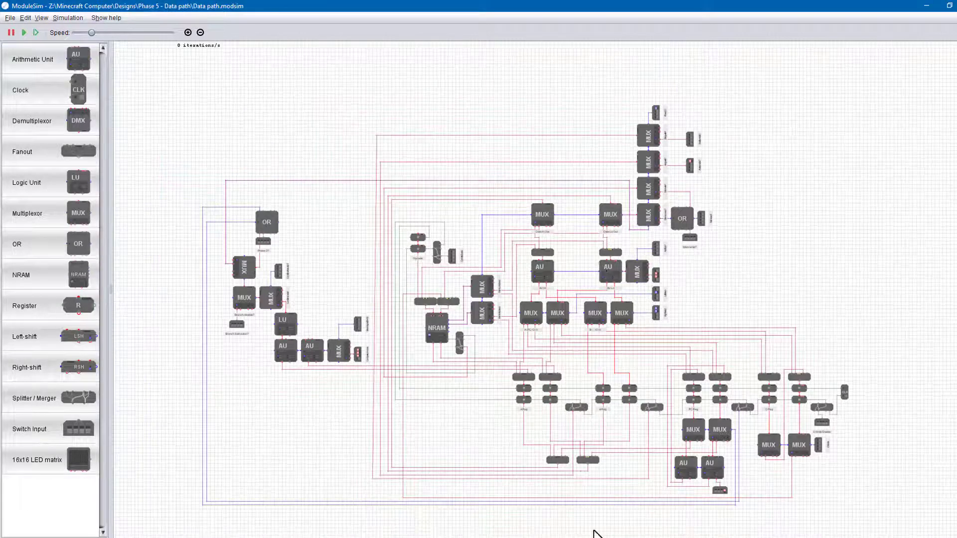
scroll(590, 451, up, 2)
scroll(720, 369, up, 1)
scroll(406, 349, up, 1)
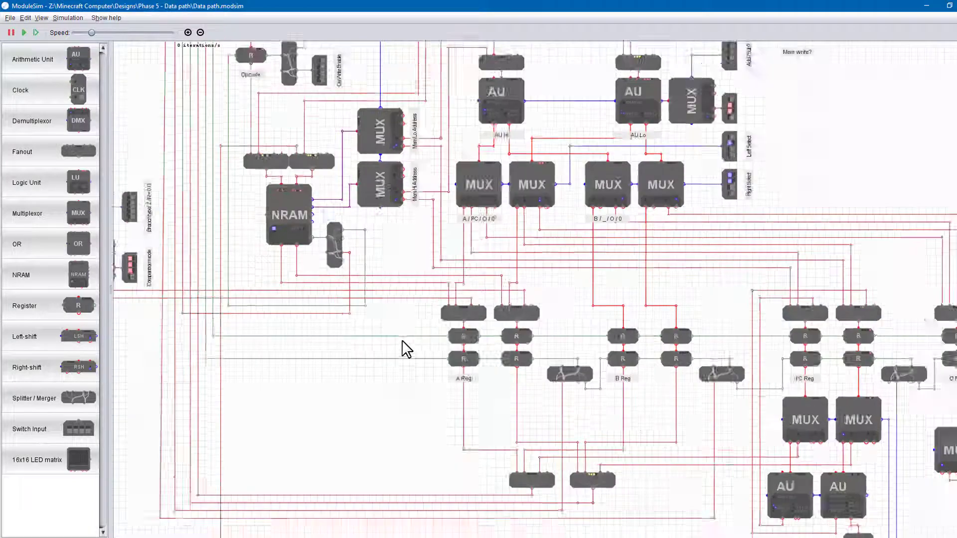
scroll(510, 345, up, 2)
scroll(511, 345, up, 3)
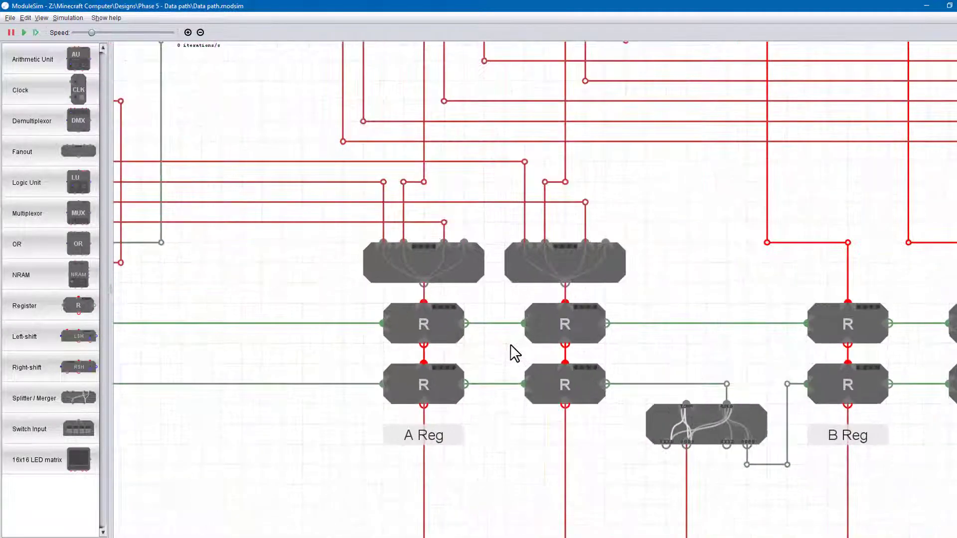
click(35, 33)
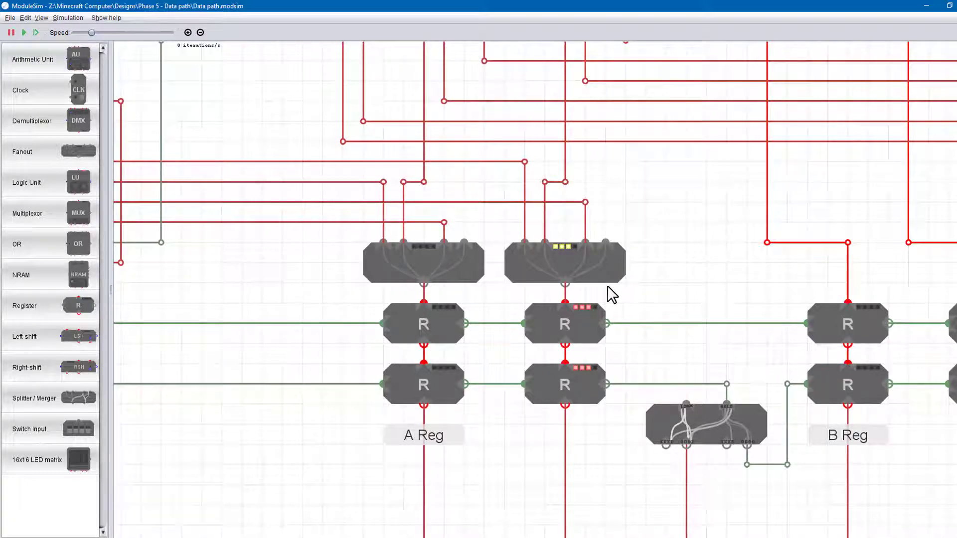
Check the O Reg contents and turn off the uppermost bit of the A write enable? switch input
scroll(608, 288, down, 5)
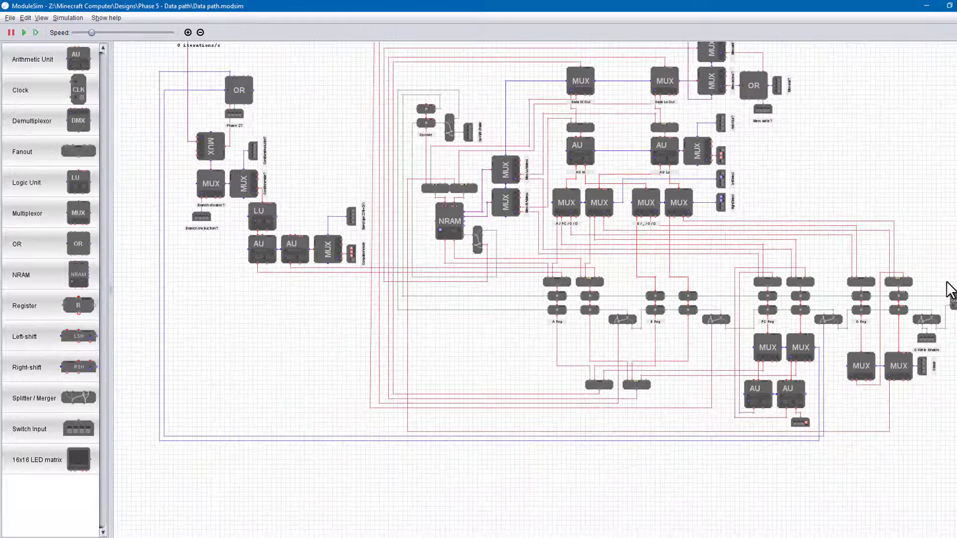
scroll(935, 320, up, 6)
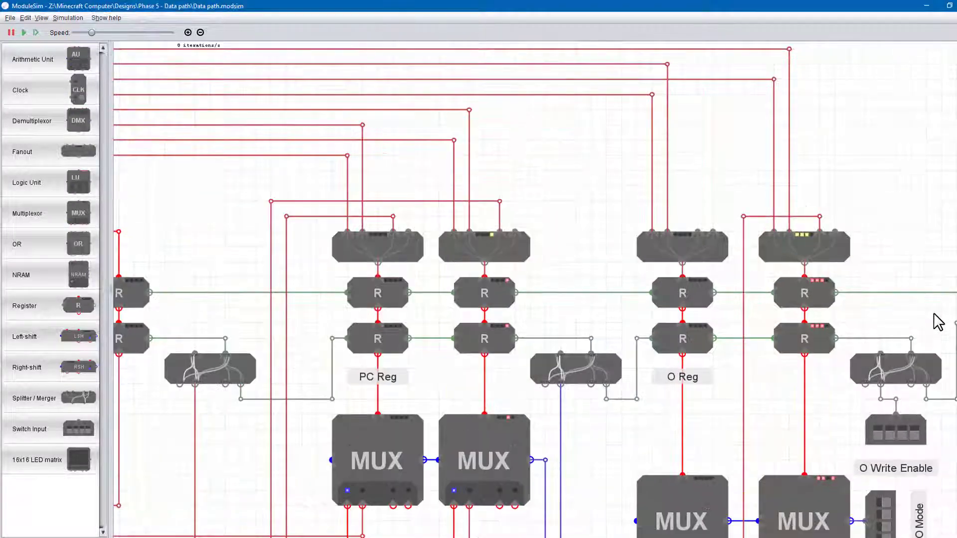
scroll(937, 322, down, 4)
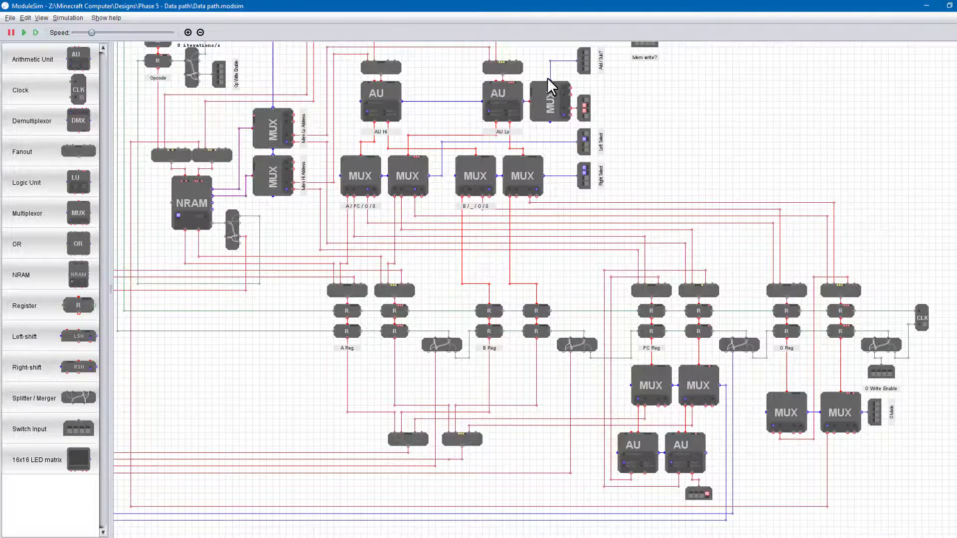
scroll(549, 367, up, 5)
scroll(682, 161, up, 2)
scroll(682, 160, up, 1)
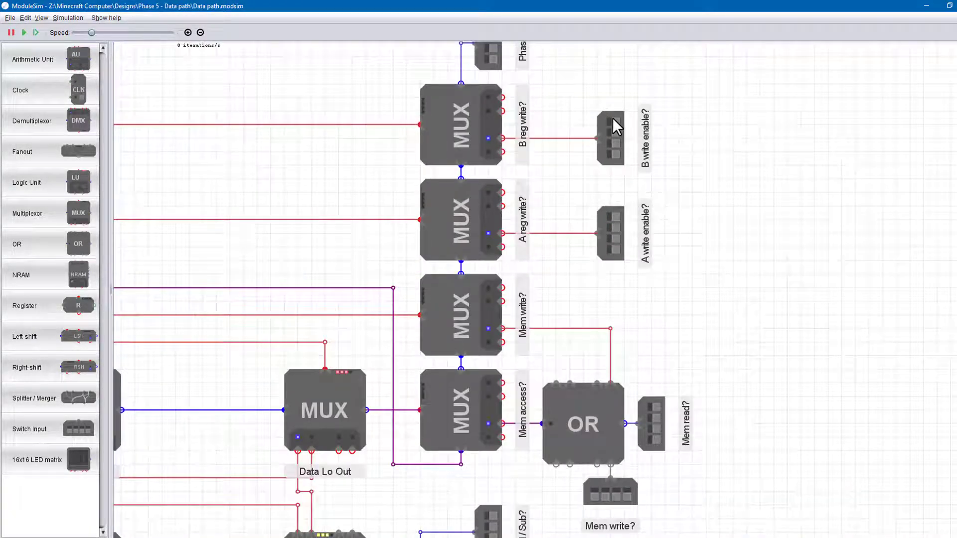
Turn on the uppermost bit of B write enable?, step the simulation once, and compare the low registers of B Reg and O Reg
scroll(733, 299, down, 3)
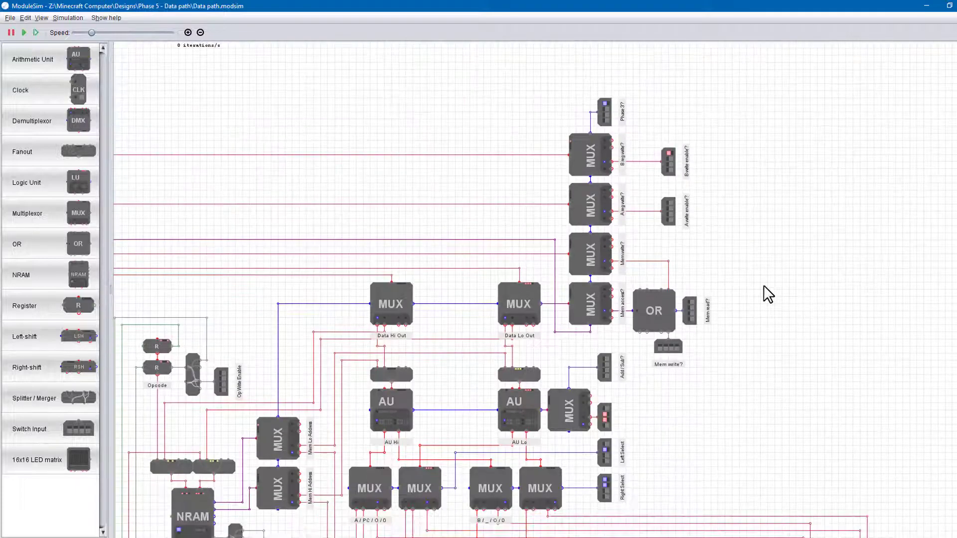
drag(745, 293, 791, 212)
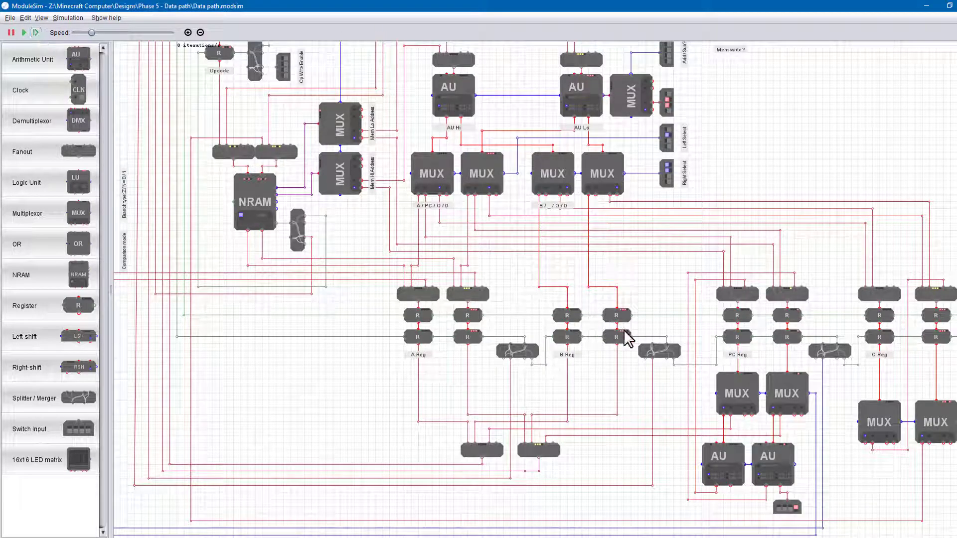
scroll(623, 330, up, 2)
drag(623, 330, 274, 342)
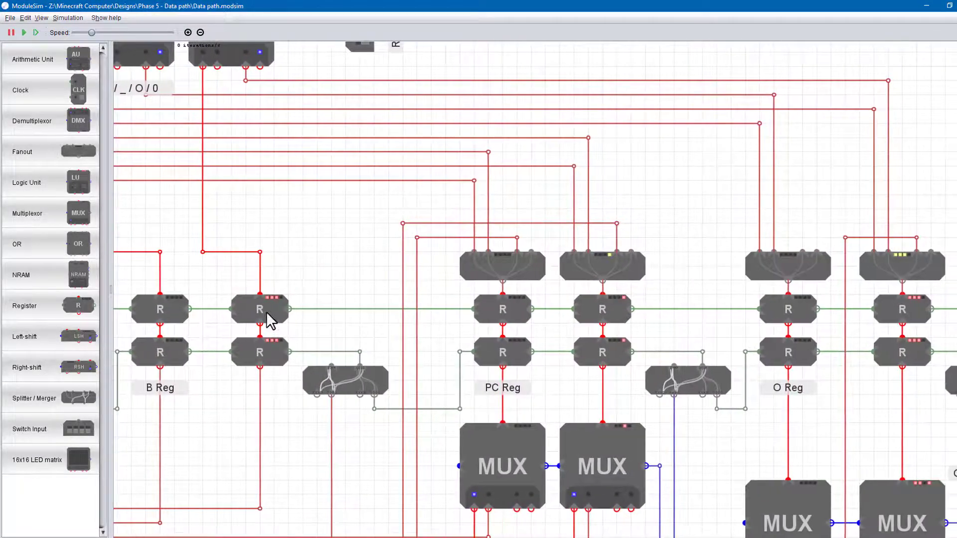
click(268, 315)
click(922, 311)
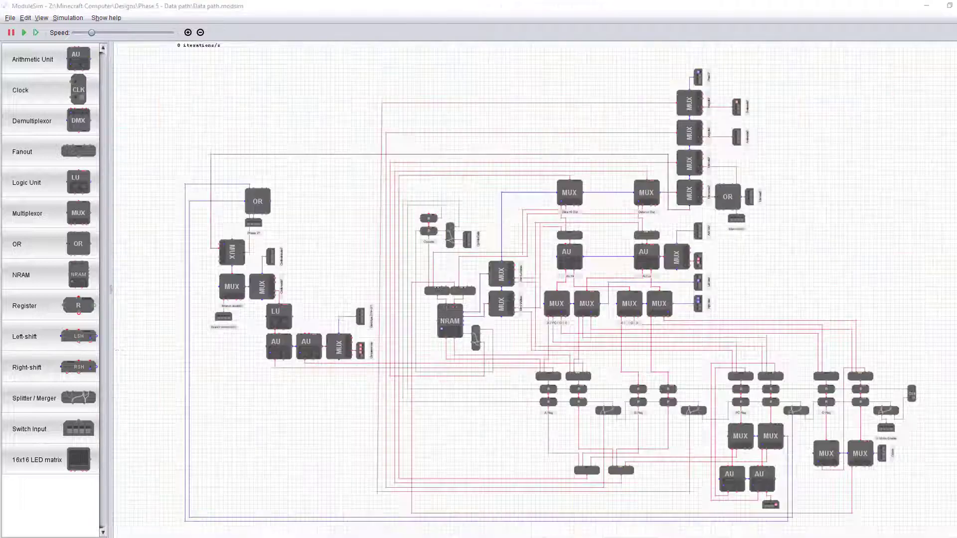
Turn off the uppermost bit of B write enable? and turn on the uppermost bit of A write enable?
scroll(801, 124, up, 8)
click(646, 108)
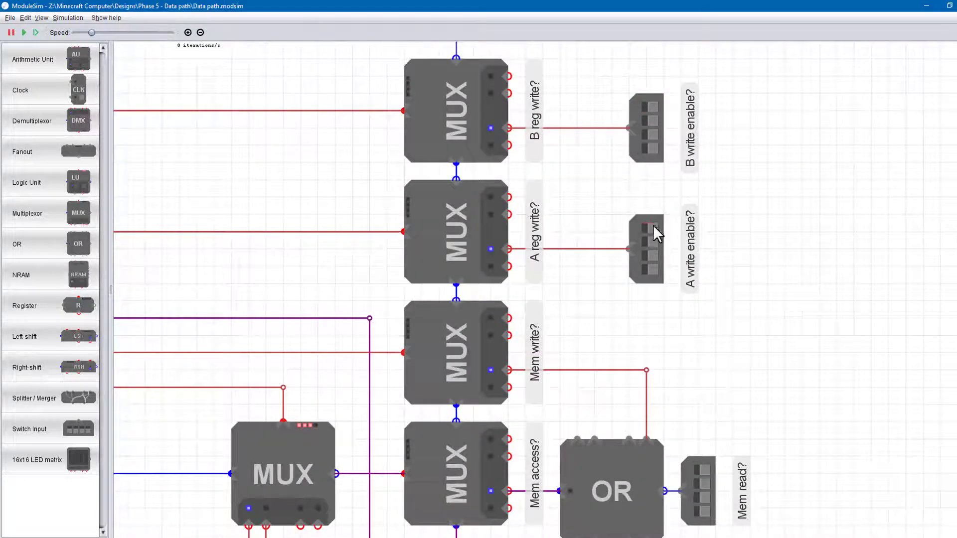
Turn on the uppermost bit of Add / Sub? and turn off all bits of Left Select and Right Select
scroll(785, 120, down, 6)
scroll(621, 474, up, 2)
scroll(613, 458, up, 1)
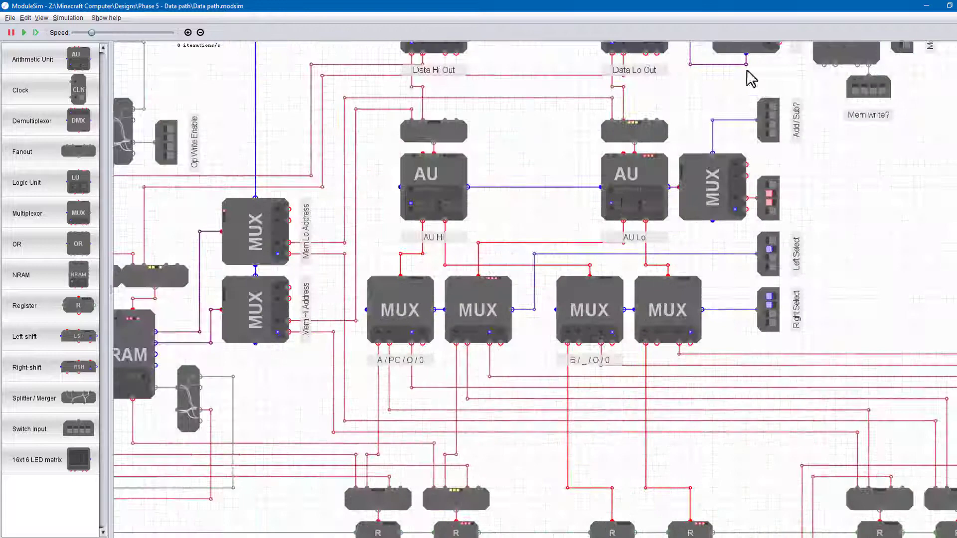
click(769, 110)
click(769, 297)
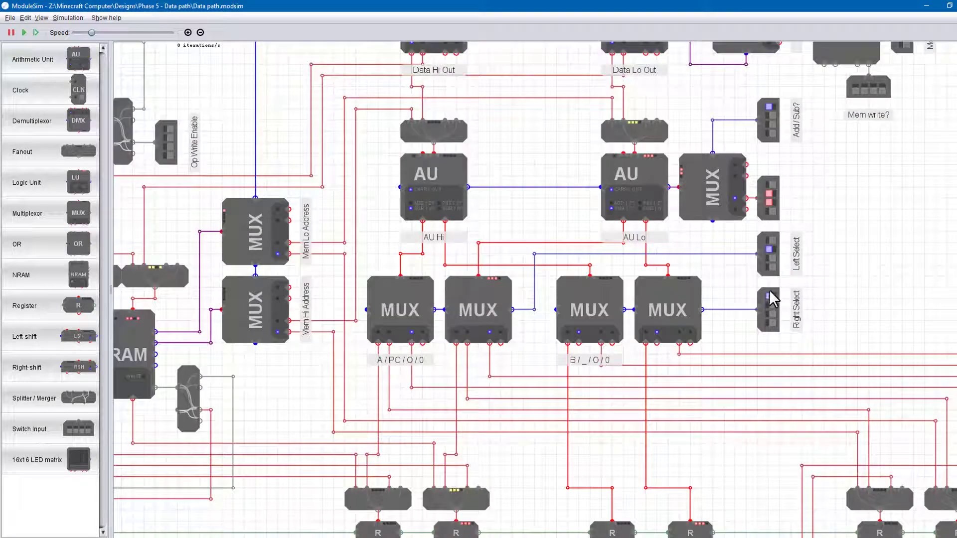
click(770, 250)
click(769, 250)
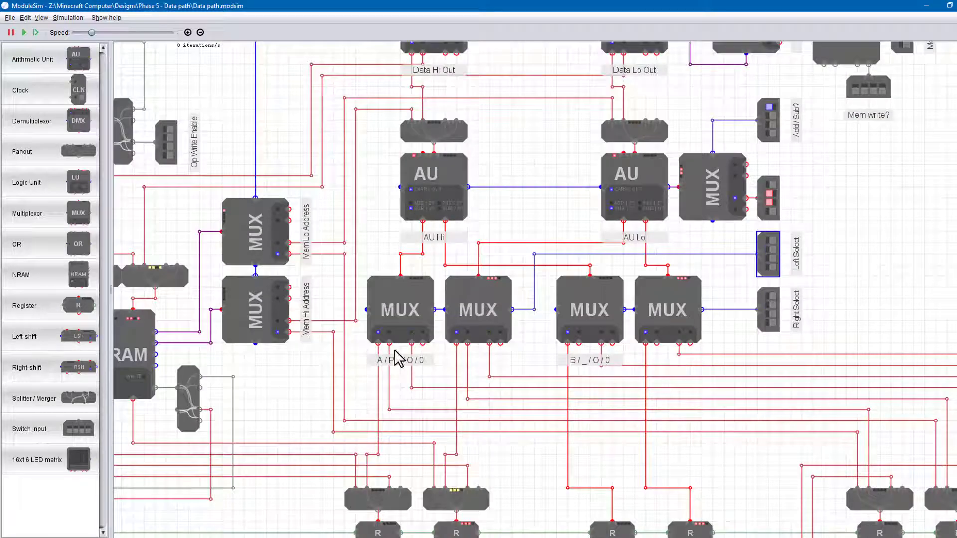
Trace the A and B values through AU Lo and Data Lo Out back to the A Reg, and step the simulation once
drag(653, 459, 661, 303)
drag(485, 191, 491, 412)
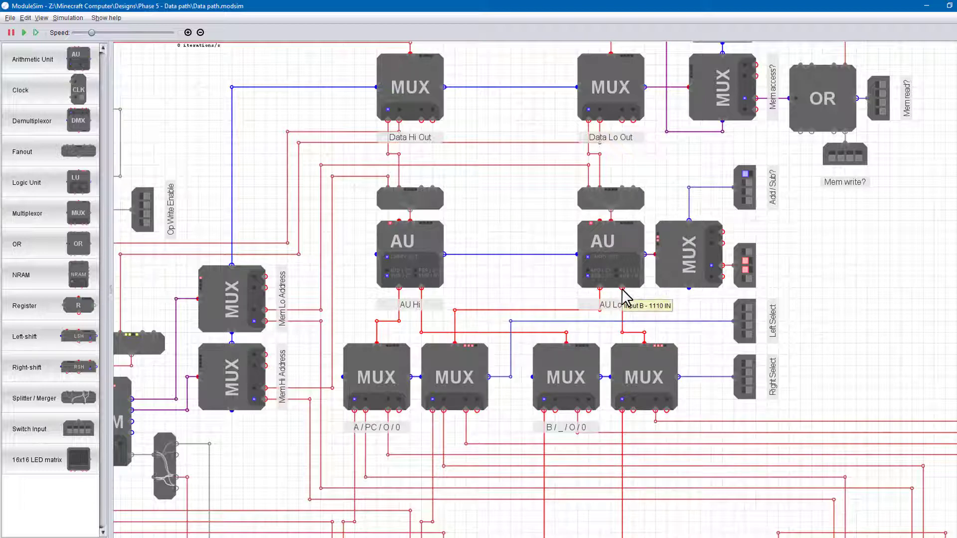
click(623, 226)
click(603, 198)
click(605, 90)
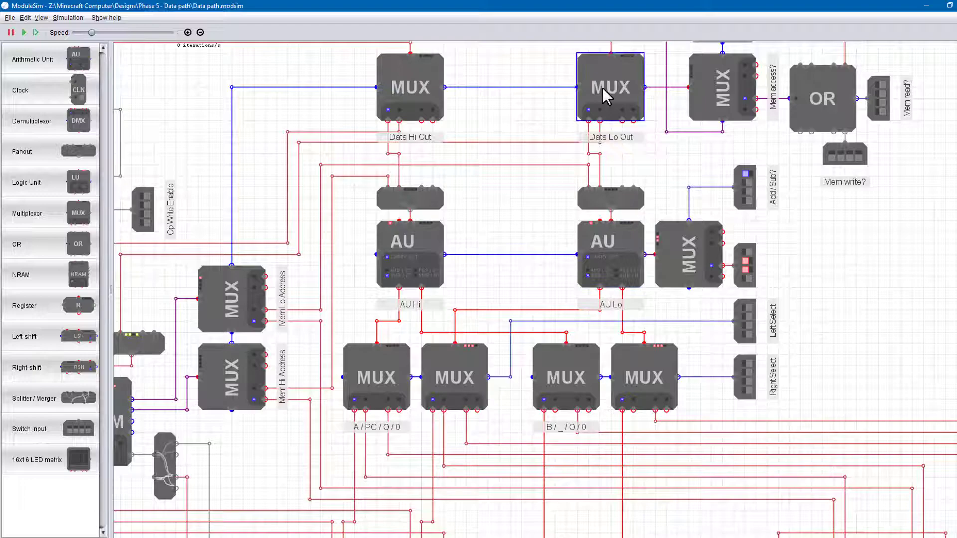
drag(604, 89, 615, 209)
click(588, 171)
drag(588, 171, 922, 183)
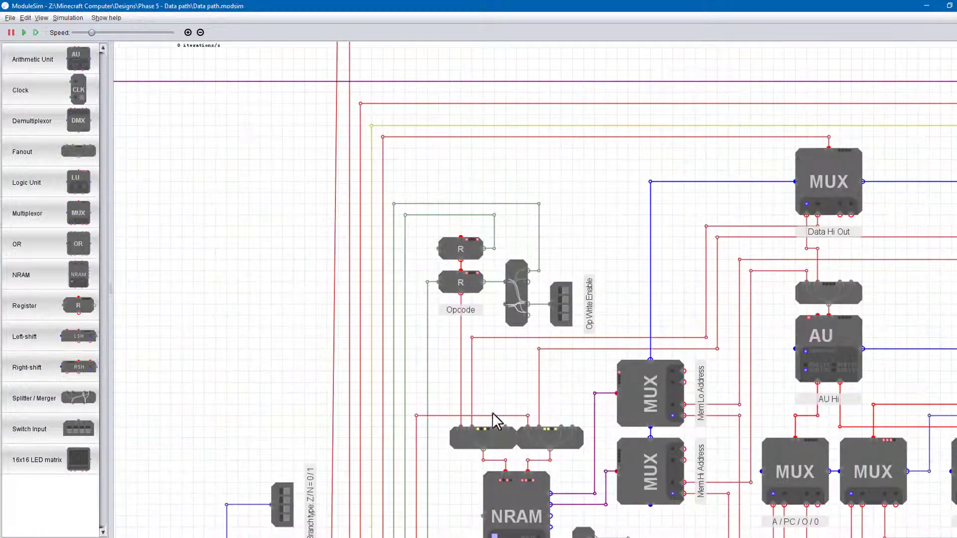
drag(495, 421, 497, 141)
drag(723, 481, 468, 492)
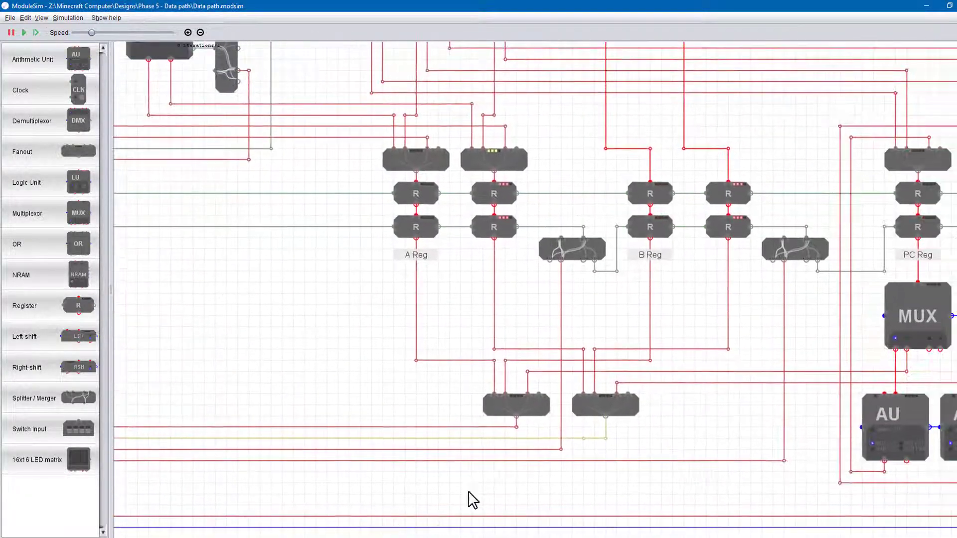
scroll(534, 303, up, 2)
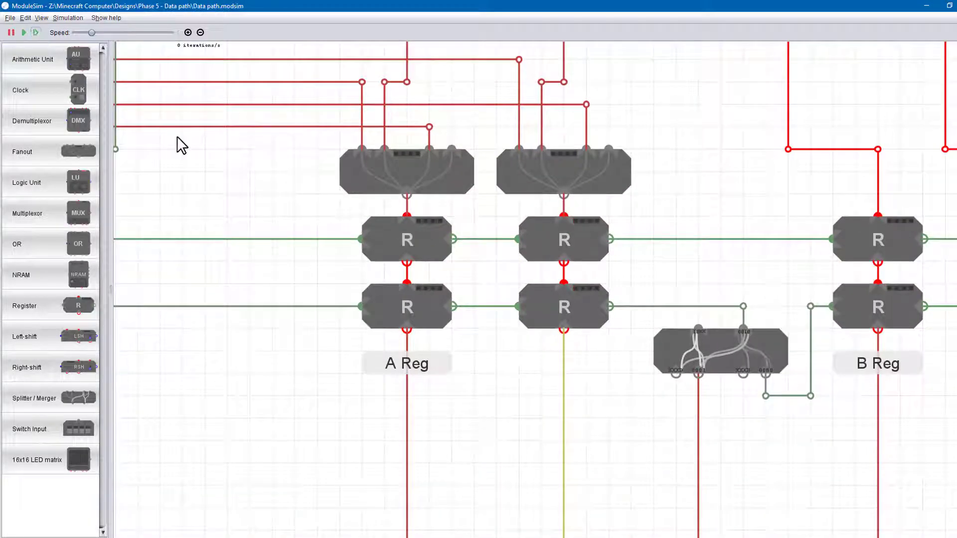
Turn on the last bit of the Branch instruction? switch and the uppermost bit of the Conditional instruction? switch
scroll(305, 239, down, 5)
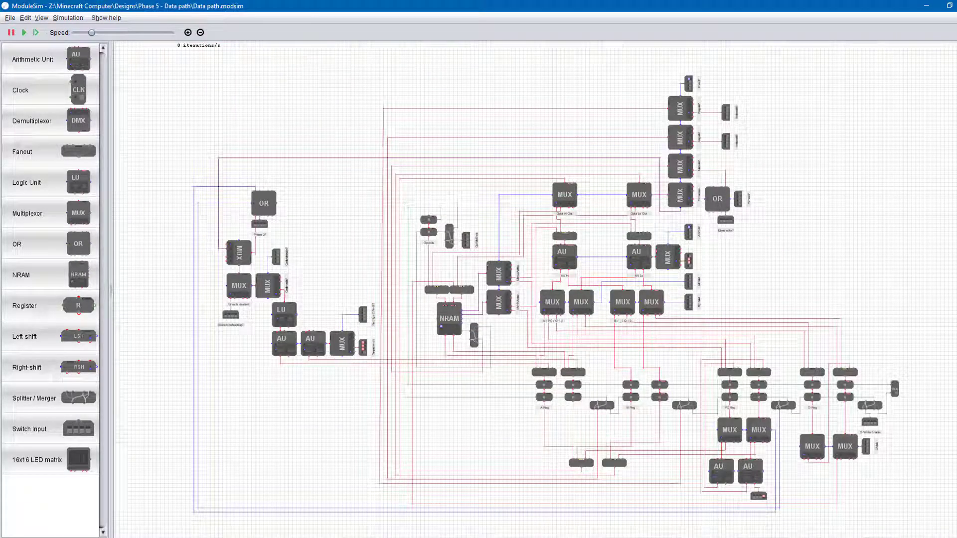
scroll(178, 317, up, 4)
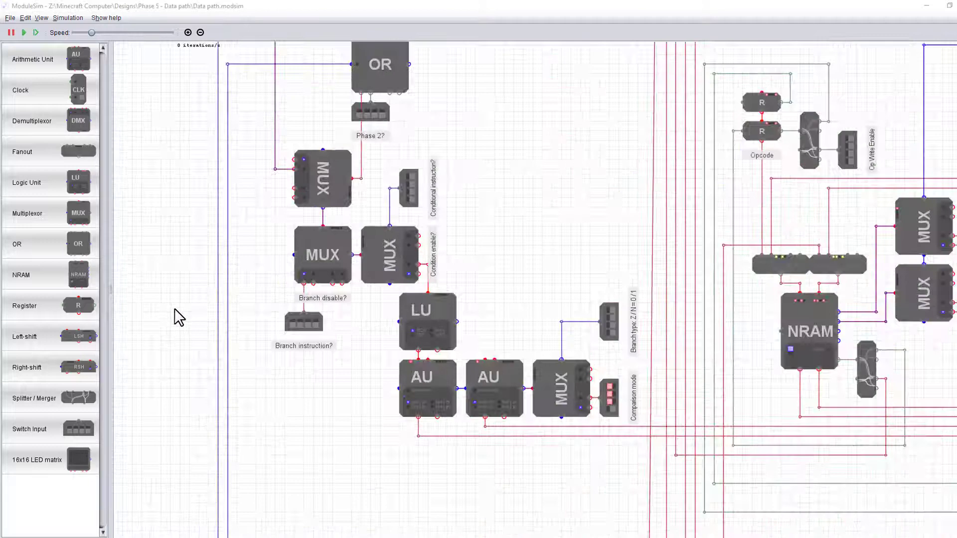
click(318, 327)
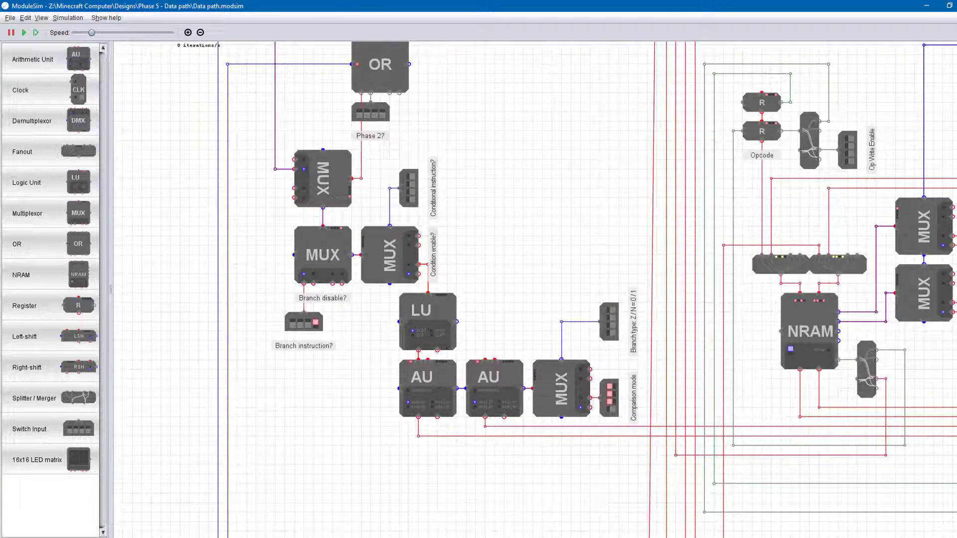
drag(501, 150, 499, 181)
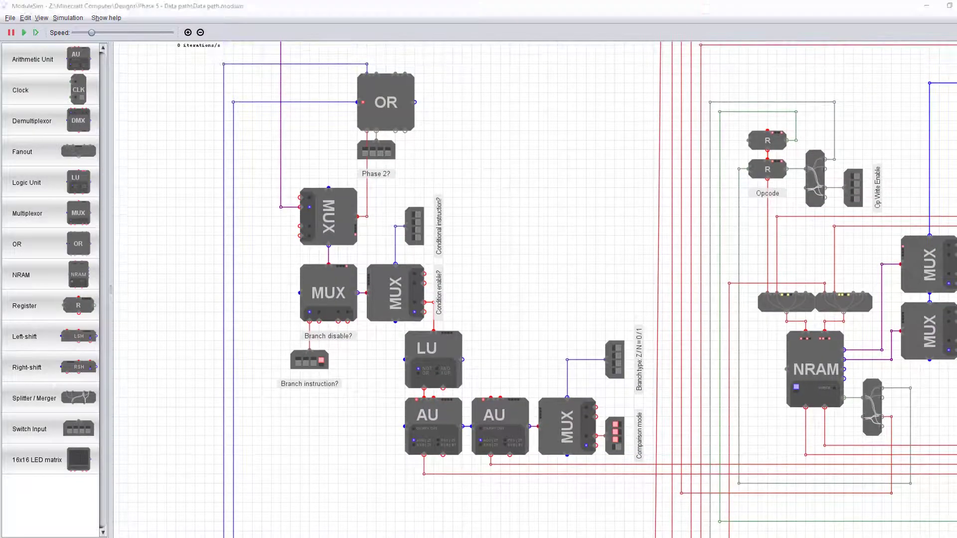
click(415, 215)
Turn on the uppermost bit of Left Select and the second bit from the top of Right Select
scroll(688, 396, down, 2)
scroll(670, 393, down, 2)
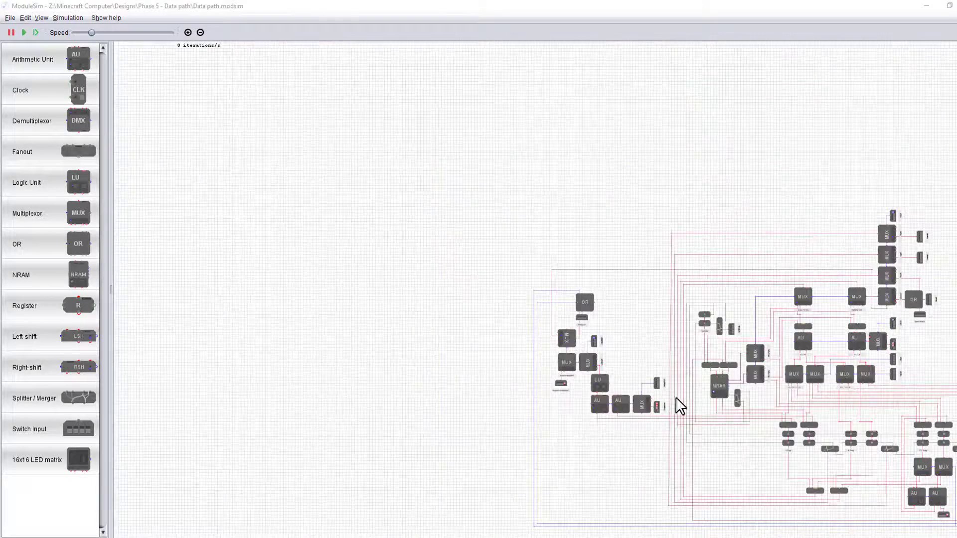
drag(675, 402, 567, 394)
scroll(568, 394, up, 2)
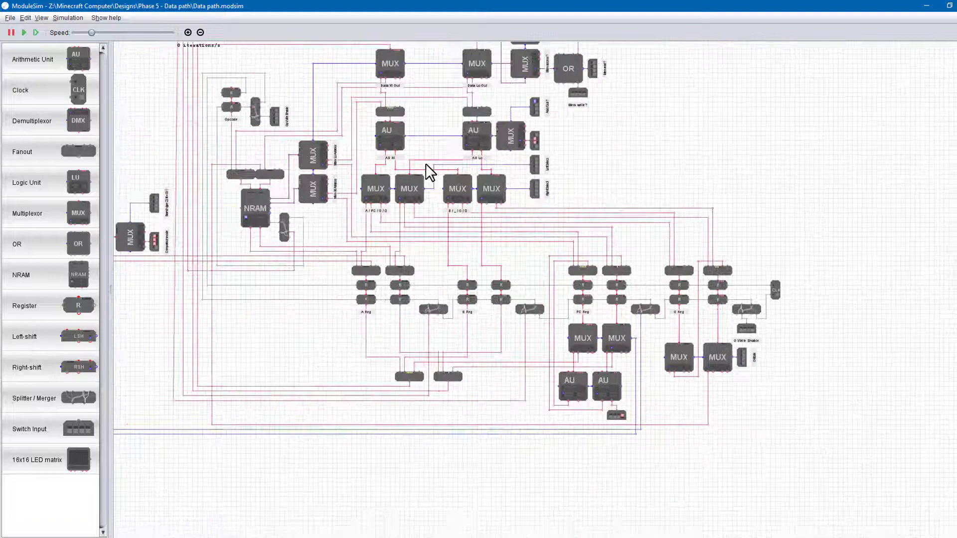
scroll(428, 171, up, 4)
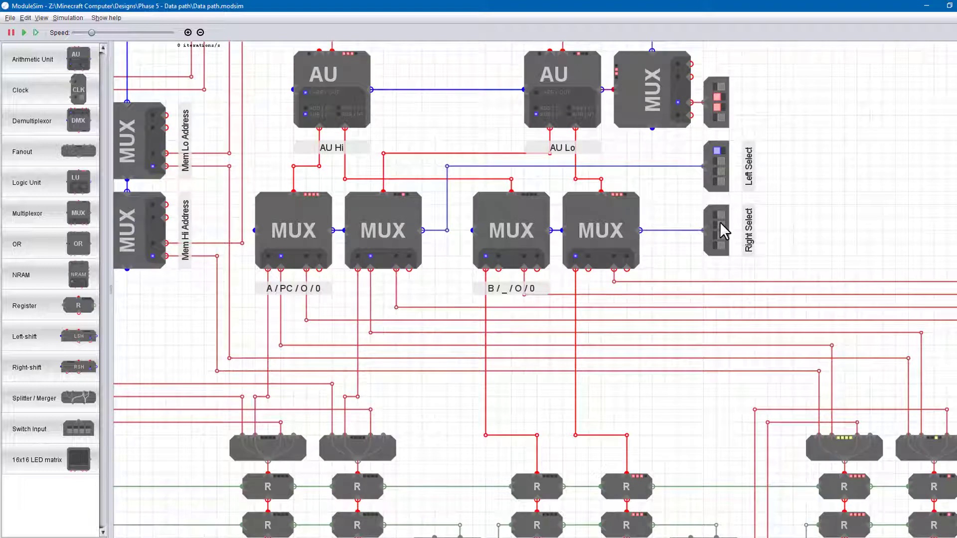
Trace the PC and O values through the multiplexers to Data Hi Out and Data Lo Out, and step the simulation to update the PC Reg
scroll(684, 384, down, 4)
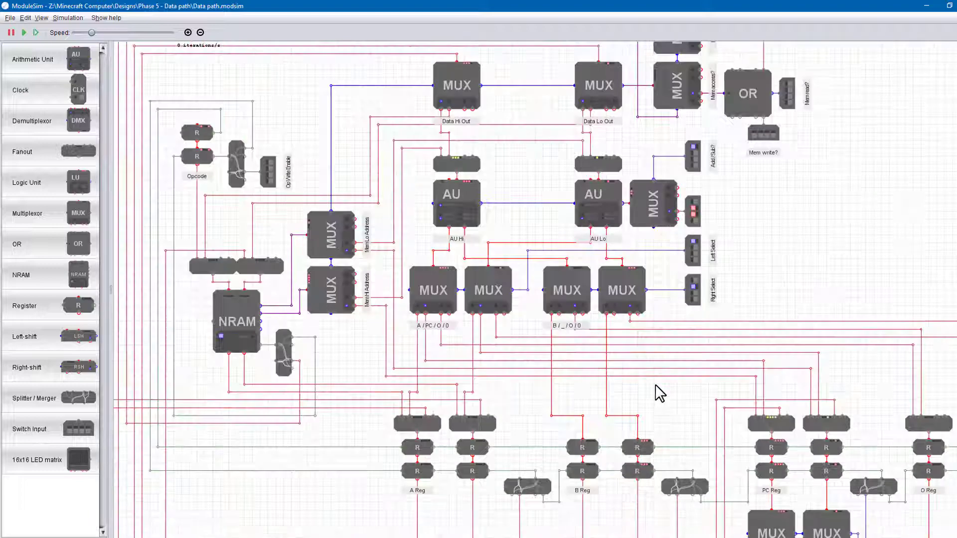
scroll(571, 316, down, 2)
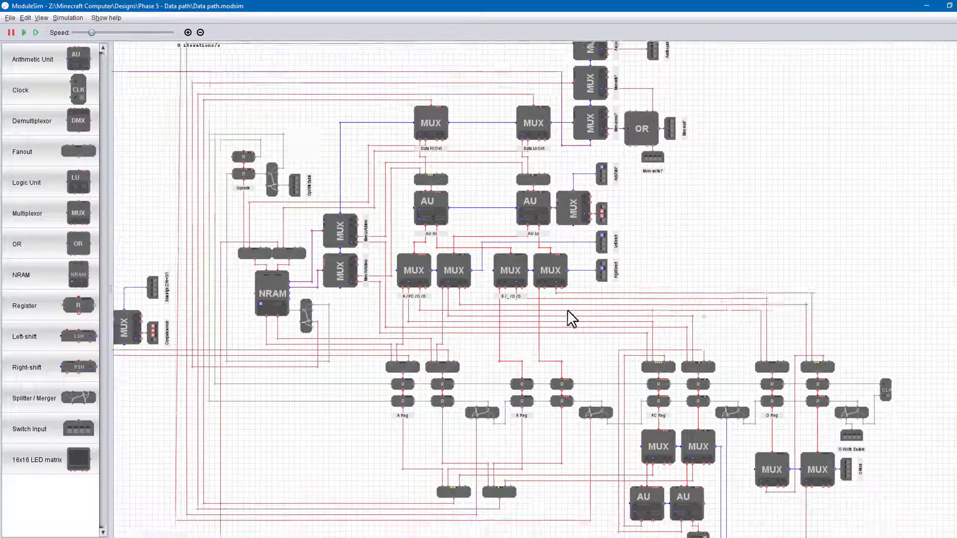
scroll(762, 320, up, 4)
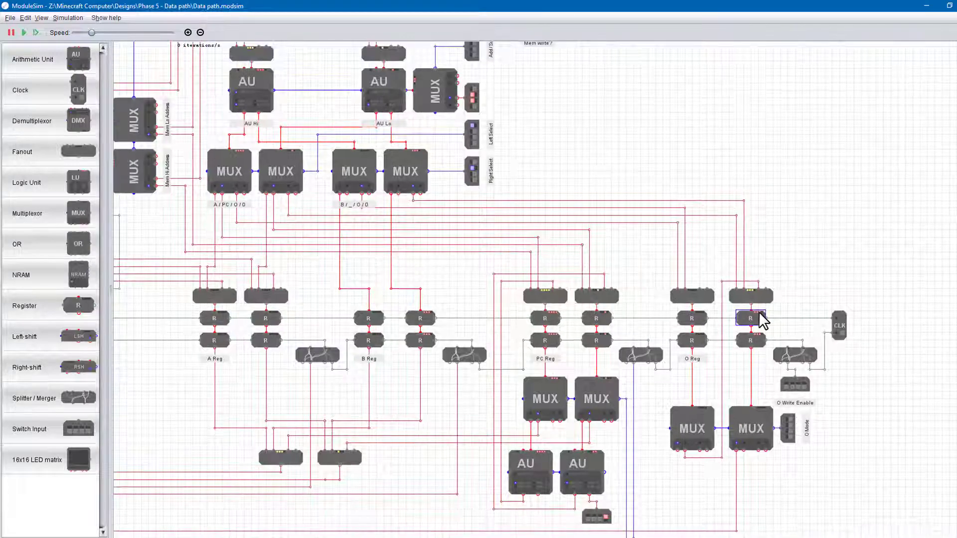
click(751, 319)
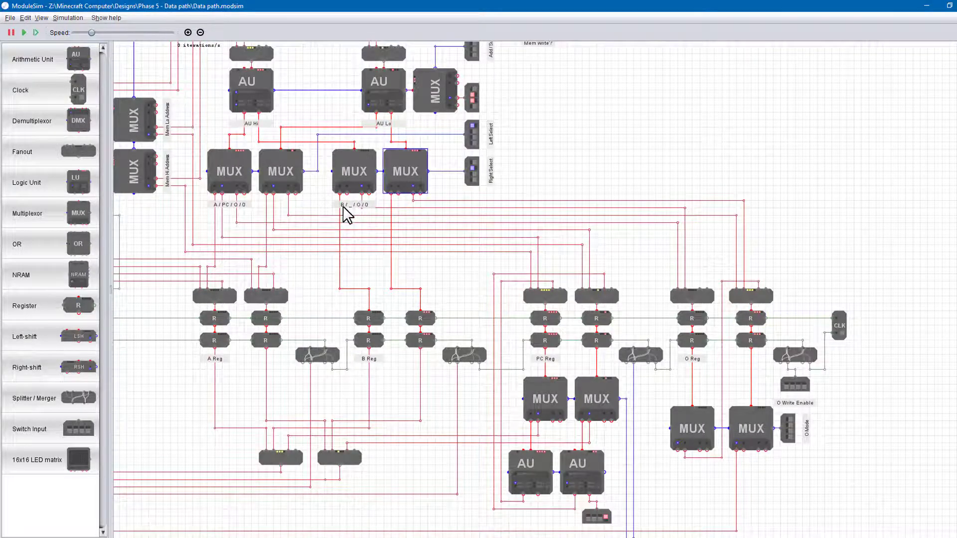
drag(345, 215, 482, 384)
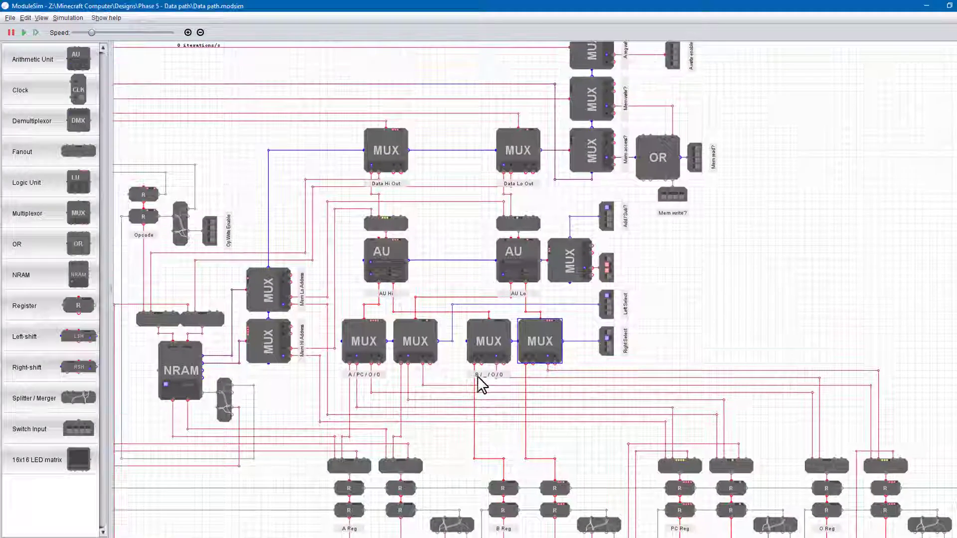
click(384, 155)
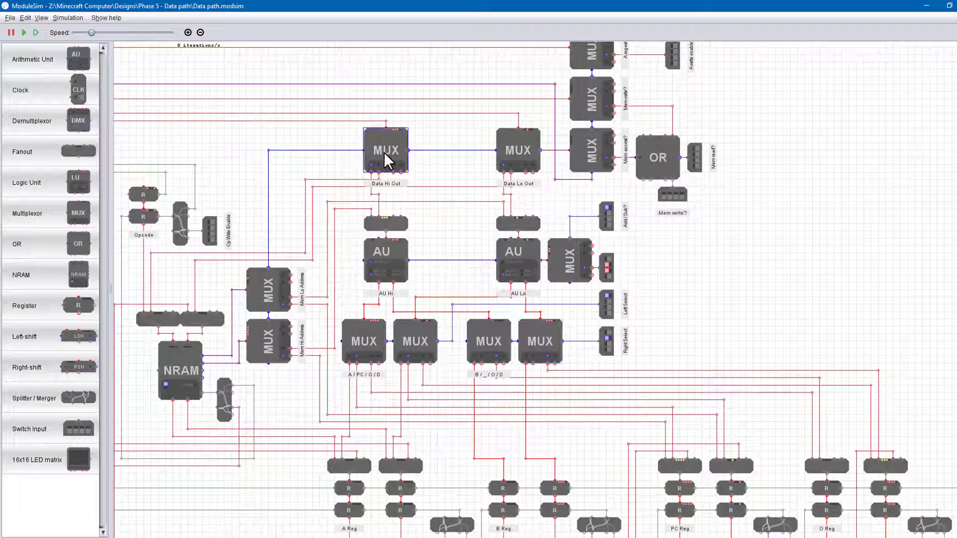
click(529, 156)
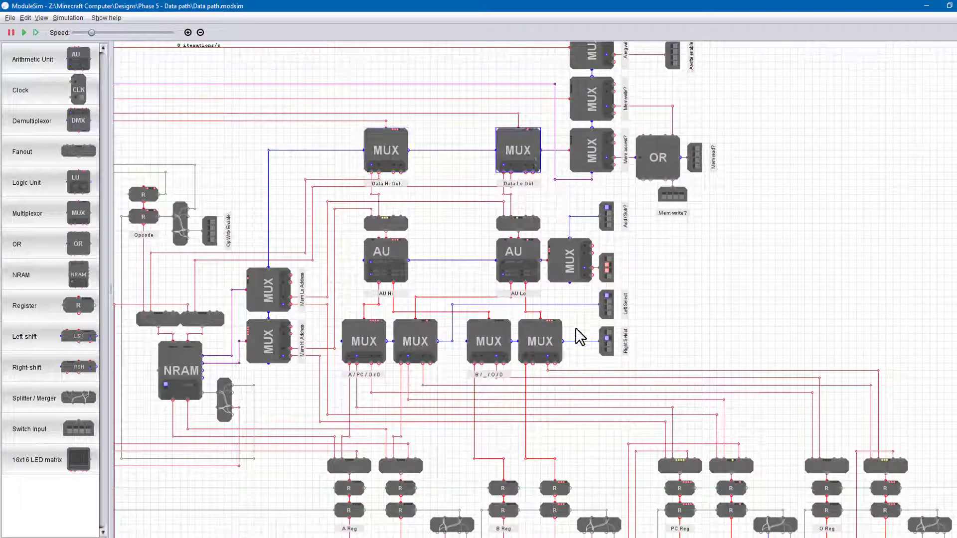
drag(726, 434, 623, 239)
scroll(721, 385, up, 4)
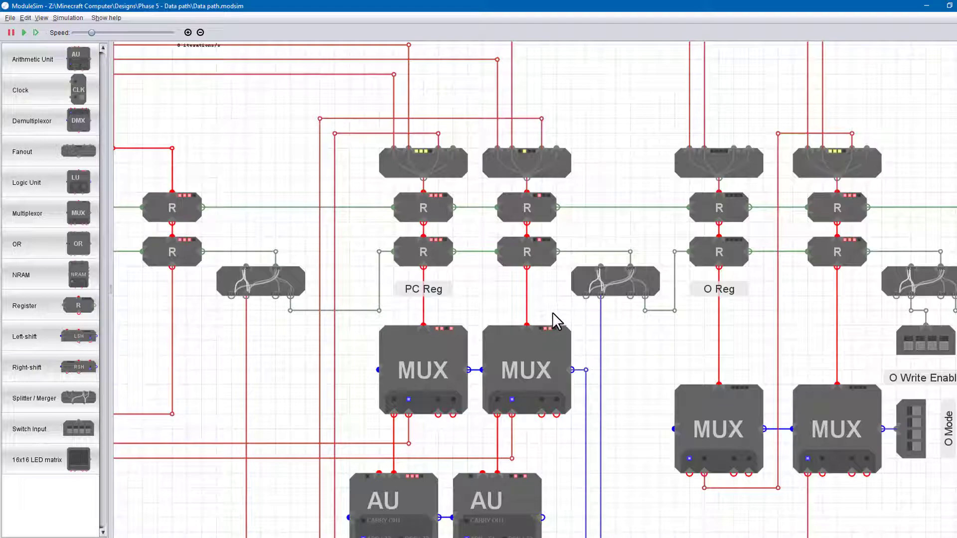
Turn off the lit bits of the Branch instruction? and Conditional instruction? switches
scroll(552, 313, down, 6)
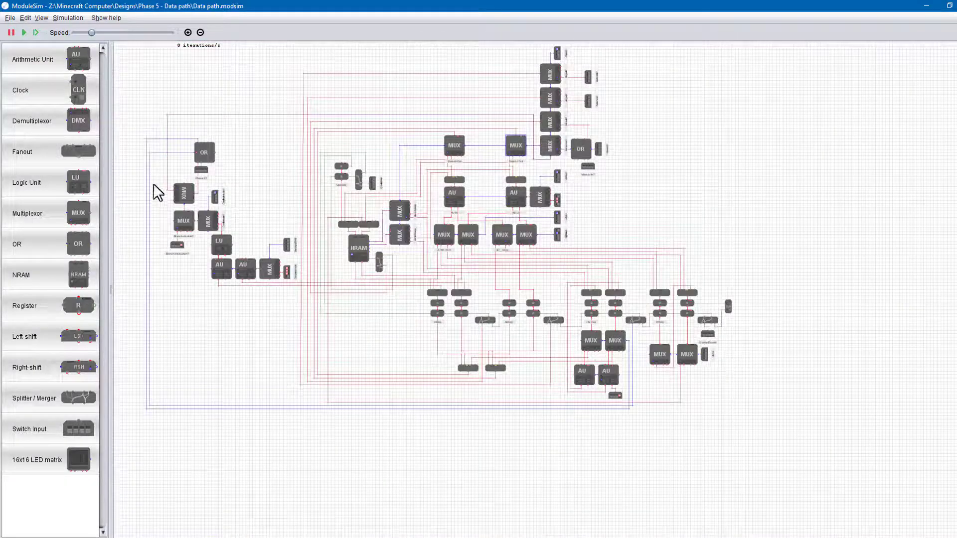
scroll(154, 184, up, 5)
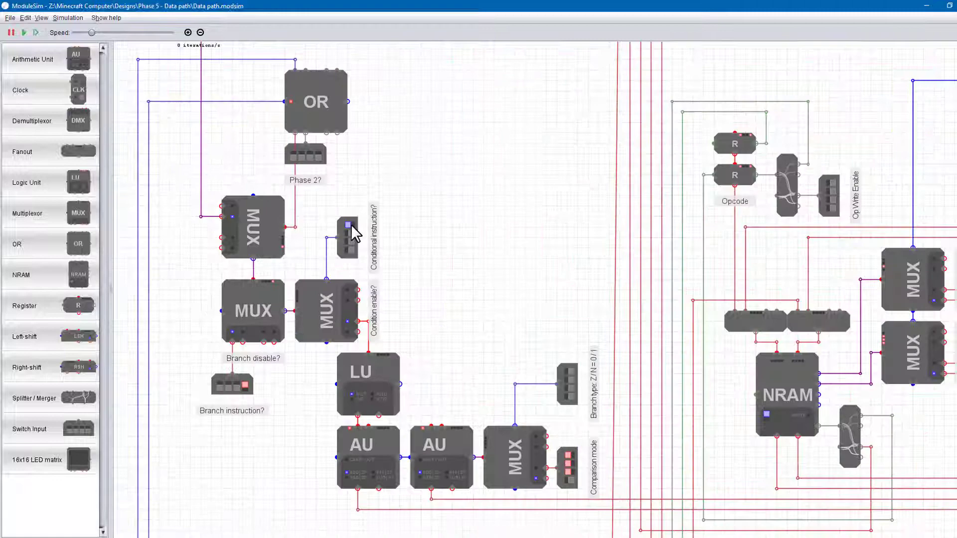
click(351, 225)
Turn off the uppermost bit of the Phase 3? switch and bring the whole data path into view
scroll(263, 359, down, 4)
scroll(705, 166, up, 5)
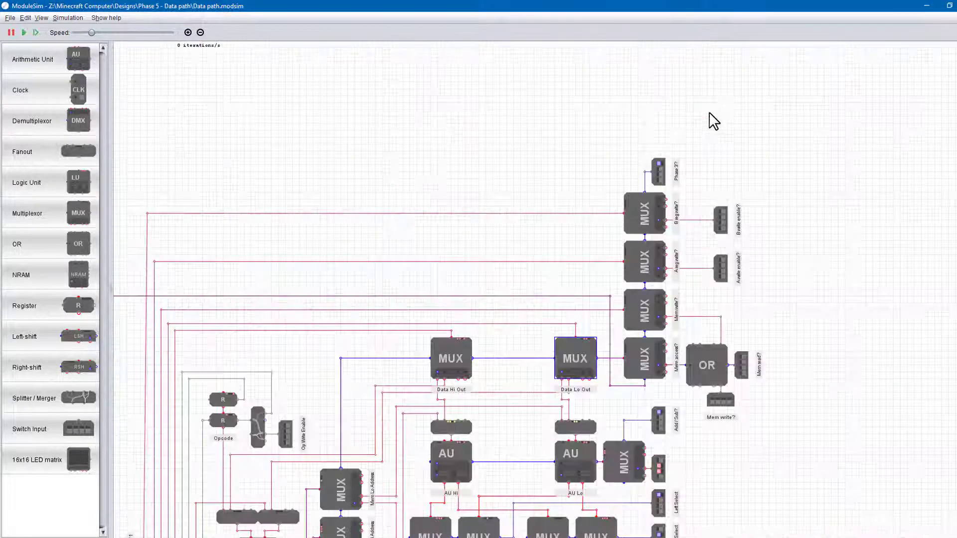
scroll(555, 165, down, 4)
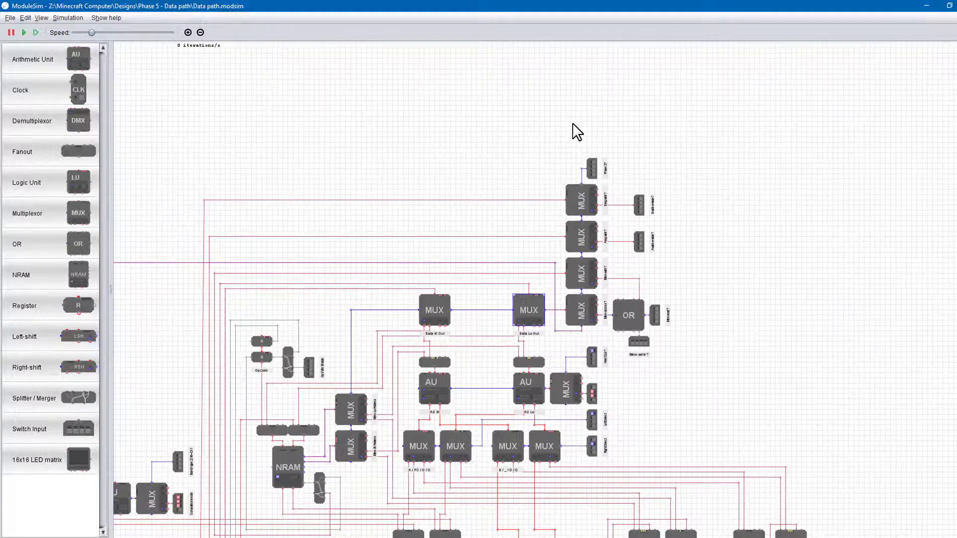
scroll(750, 436, up, 1)
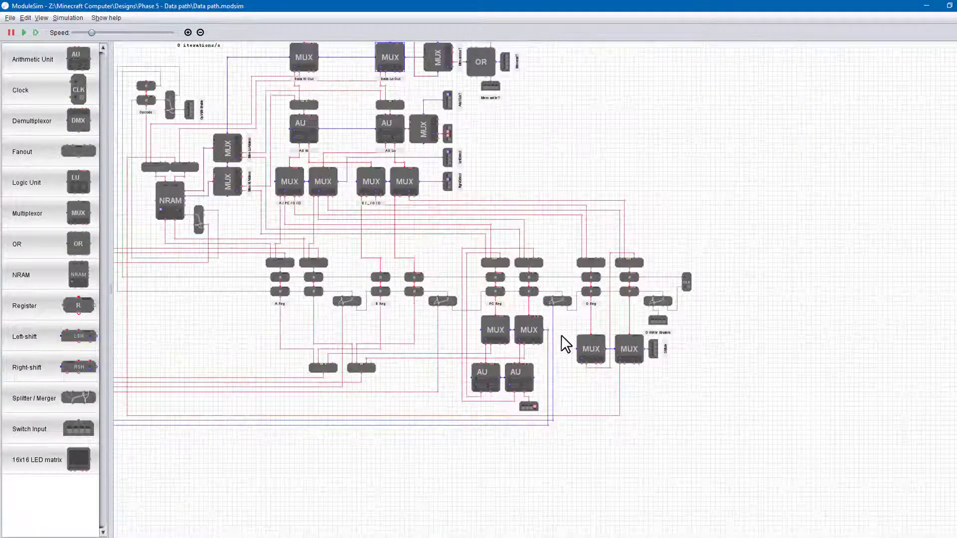
scroll(561, 335, down, 1)
drag(561, 335, 766, 423)
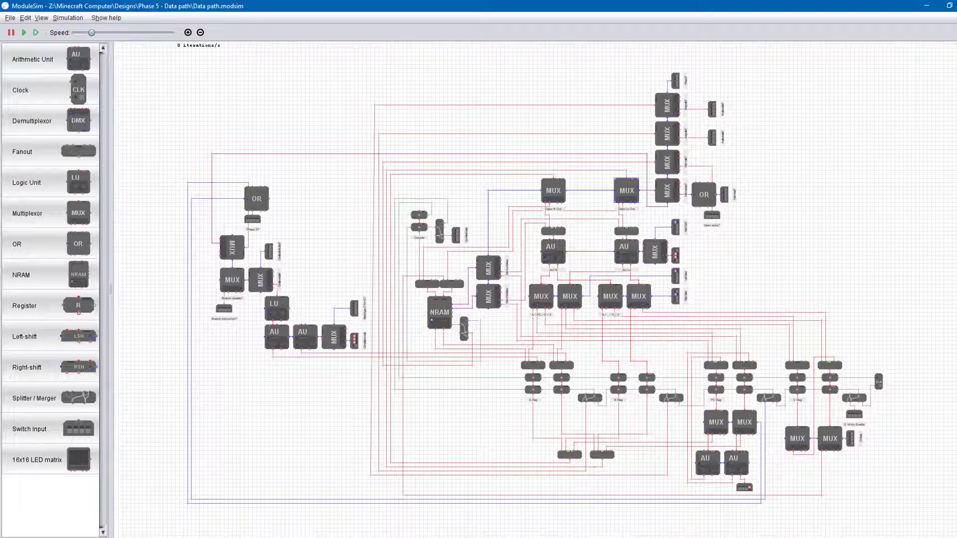